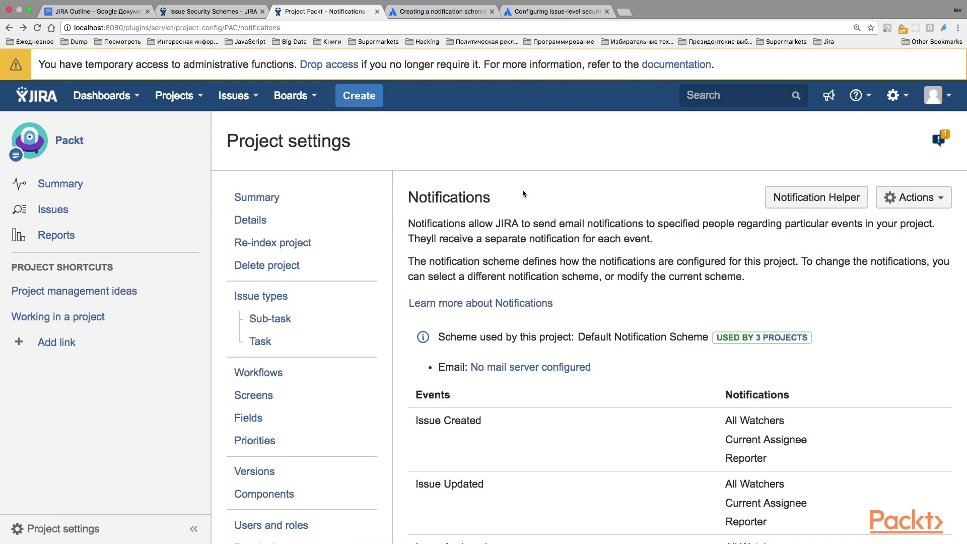
Open the Packt project's Issue Security settings from the project sidebar
scroll(523, 193, down, 5)
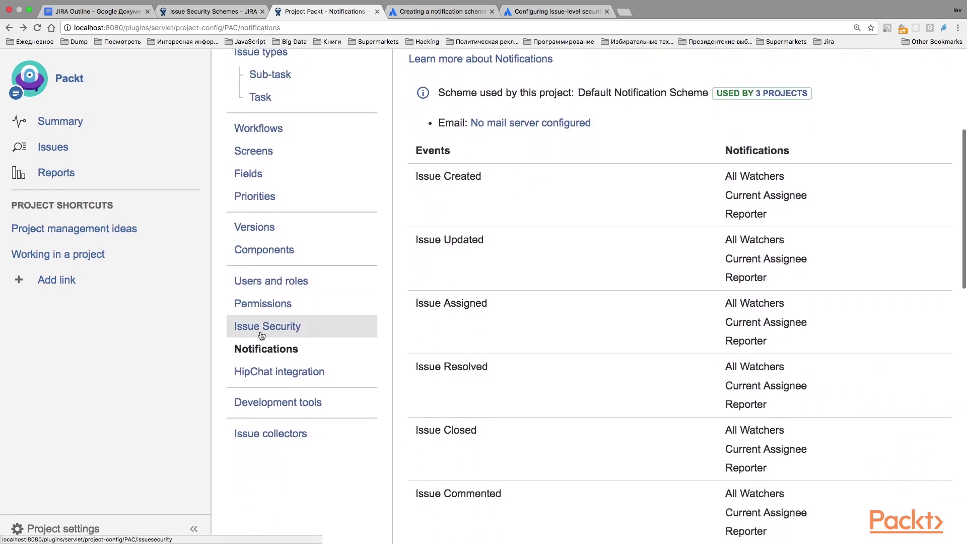
click(276, 334)
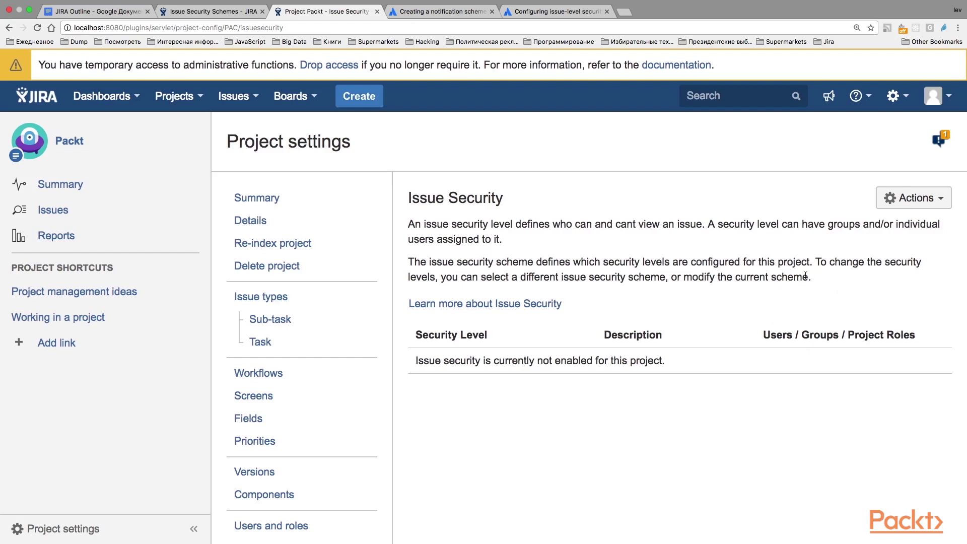
Choose Select a scheme from the Issue Security Actions menu
click(923, 199)
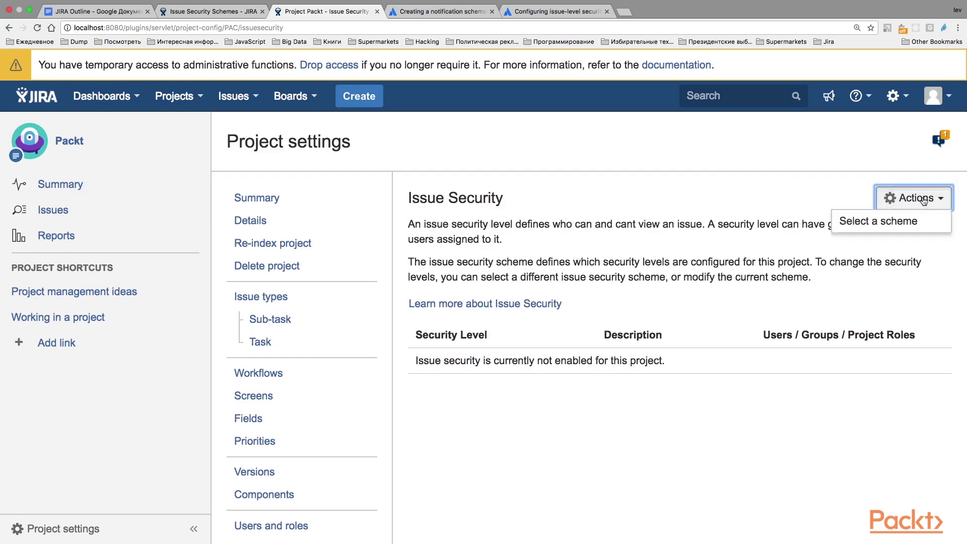
click(876, 228)
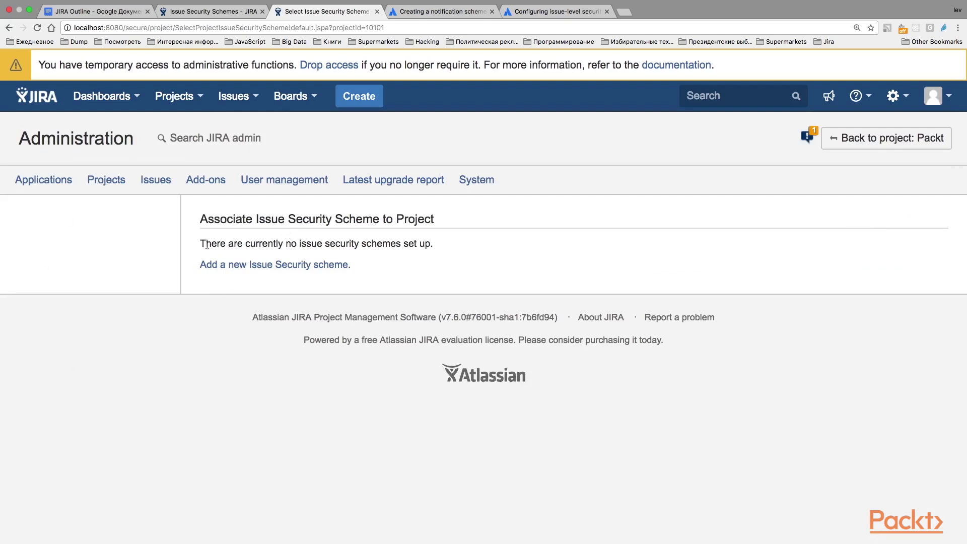
Add an issue security scheme named 'Packt issue security scheme' with no description
click(258, 265)
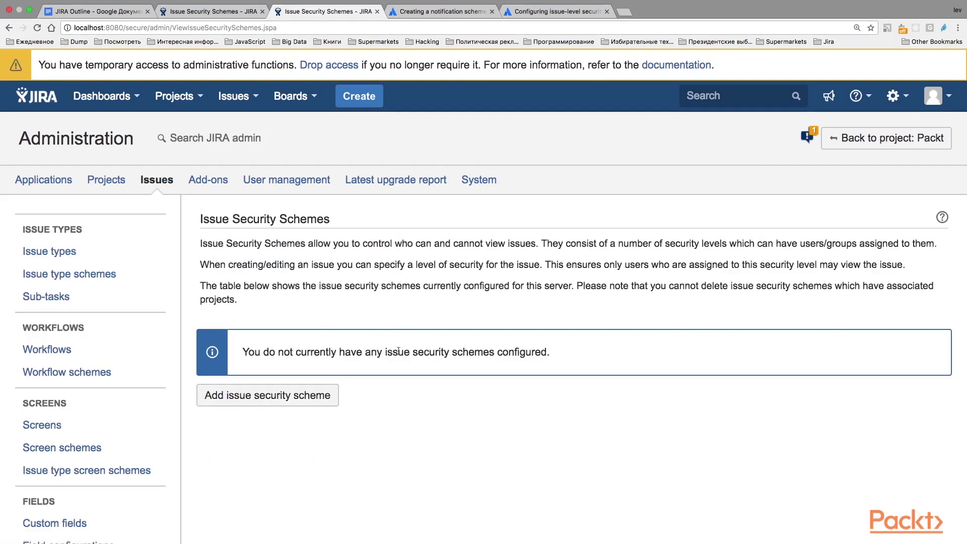
click(290, 397)
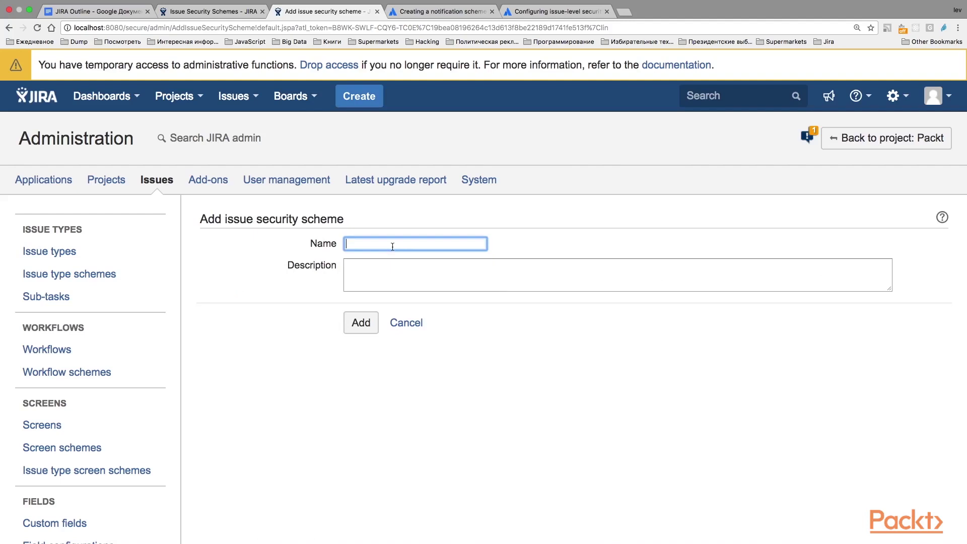
text(Packt issue security scheme)
click(368, 270)
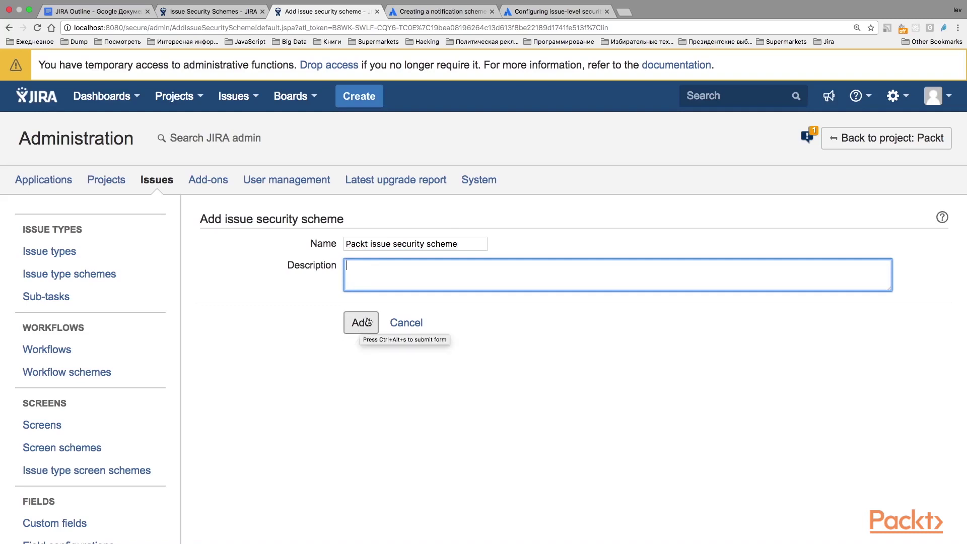
click(360, 326)
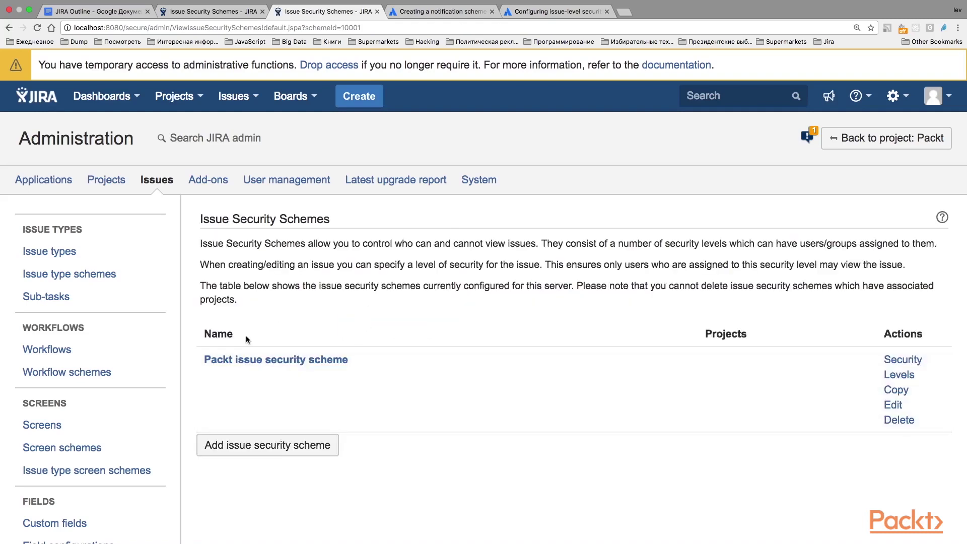
Create an Administrators security level in the Packt issue security scheme
click(908, 361)
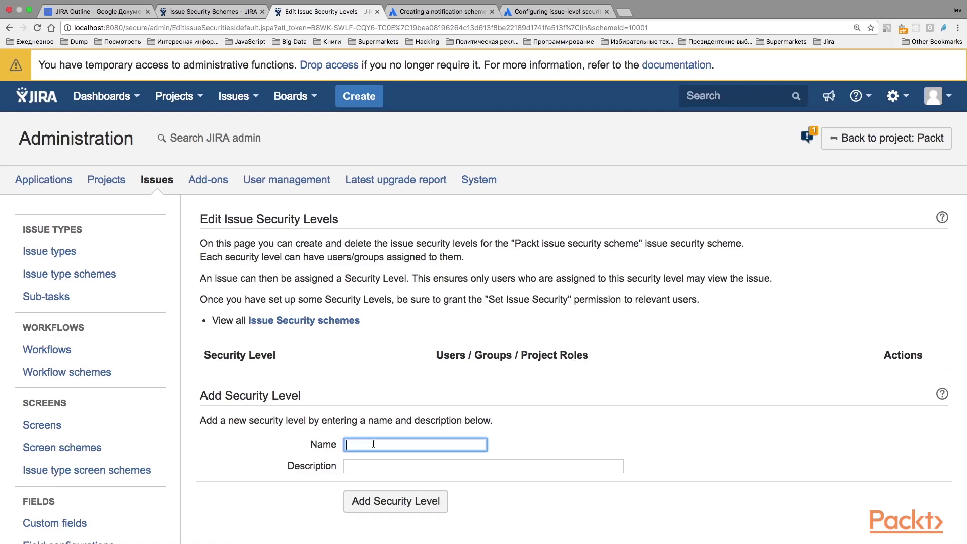
text(Administrators)
click(378, 507)
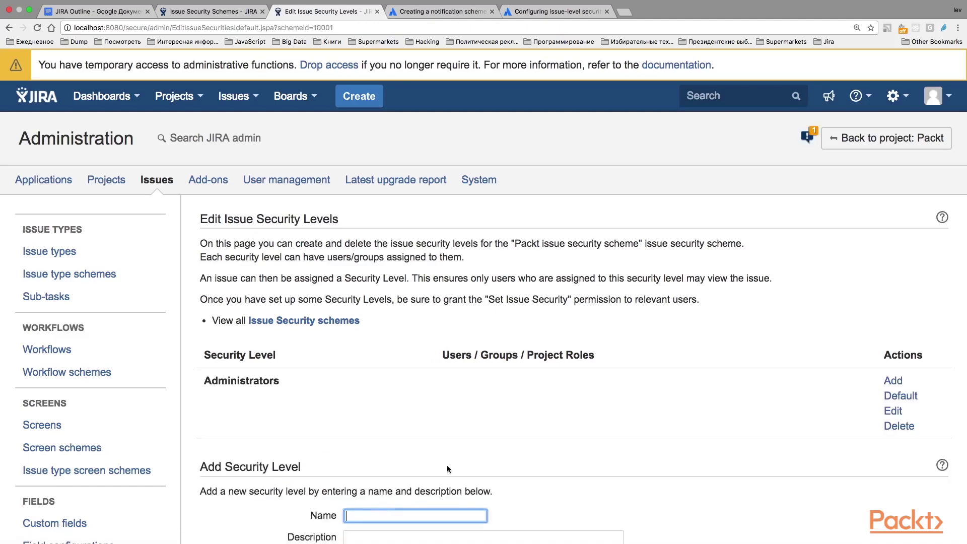
scroll(861, 289, down, 2)
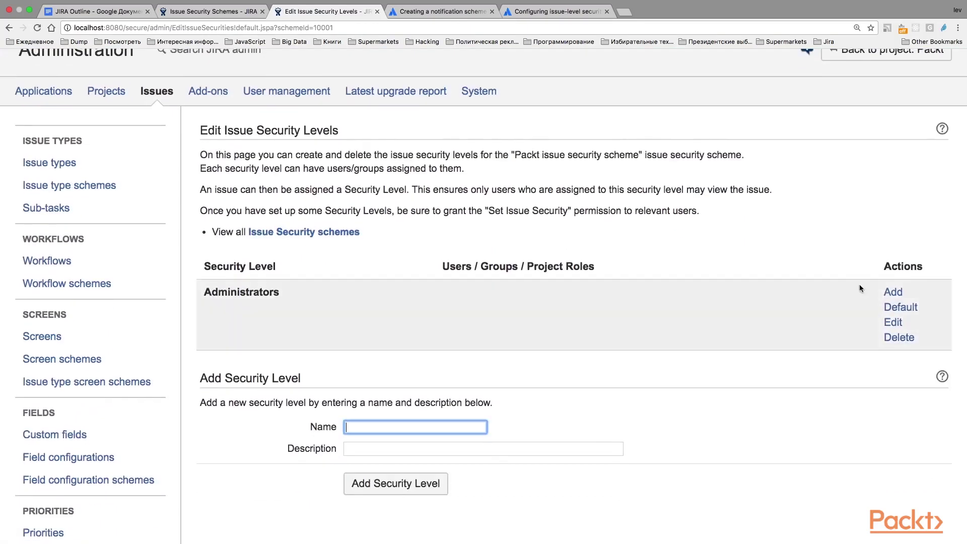
Grant the Administrators level to the jira-administrators group
click(893, 293)
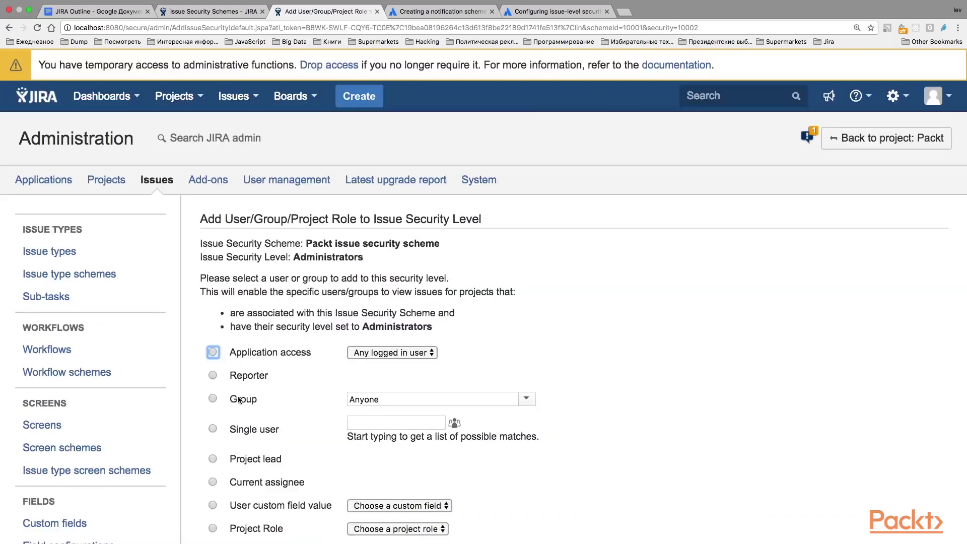
click(212, 398)
click(406, 399)
click(415, 444)
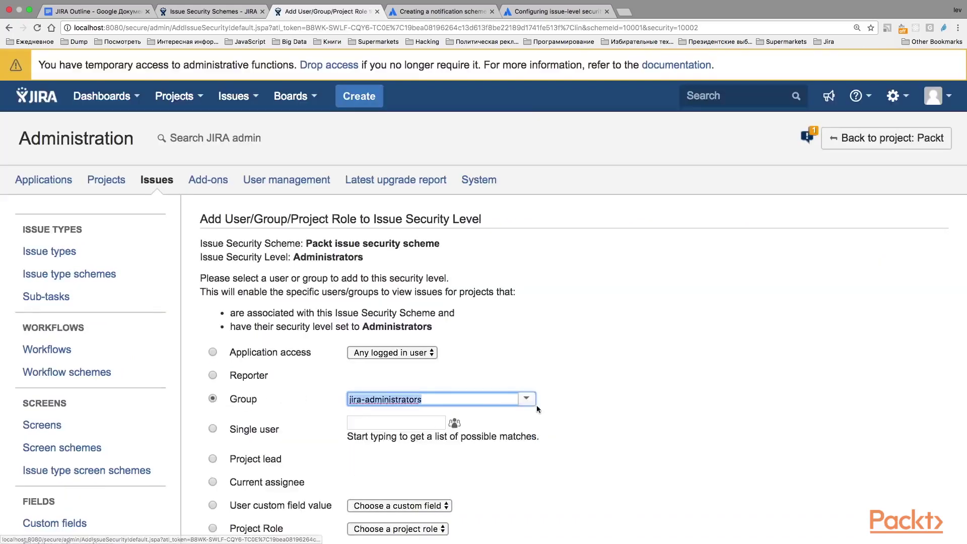
scroll(640, 388, down, 3)
click(218, 478)
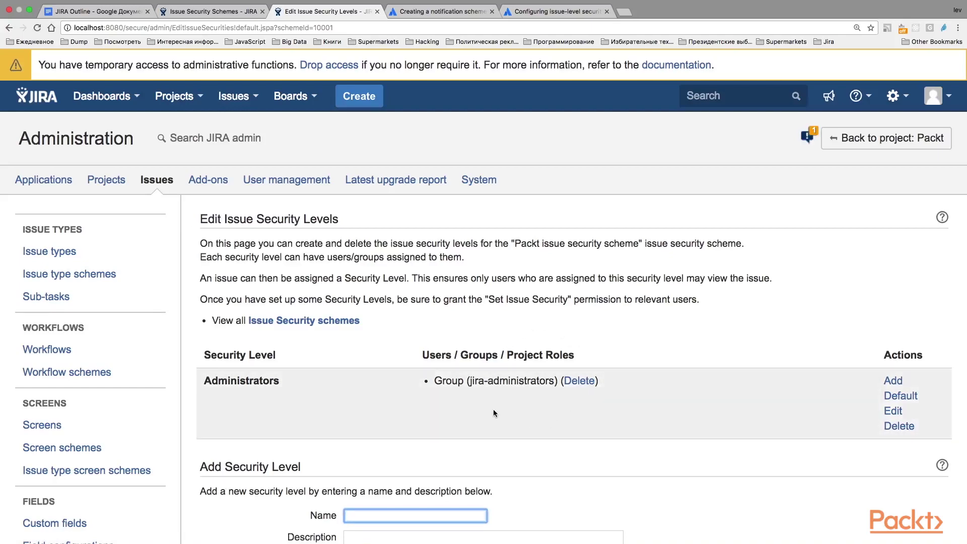
scroll(490, 411, down, 3)
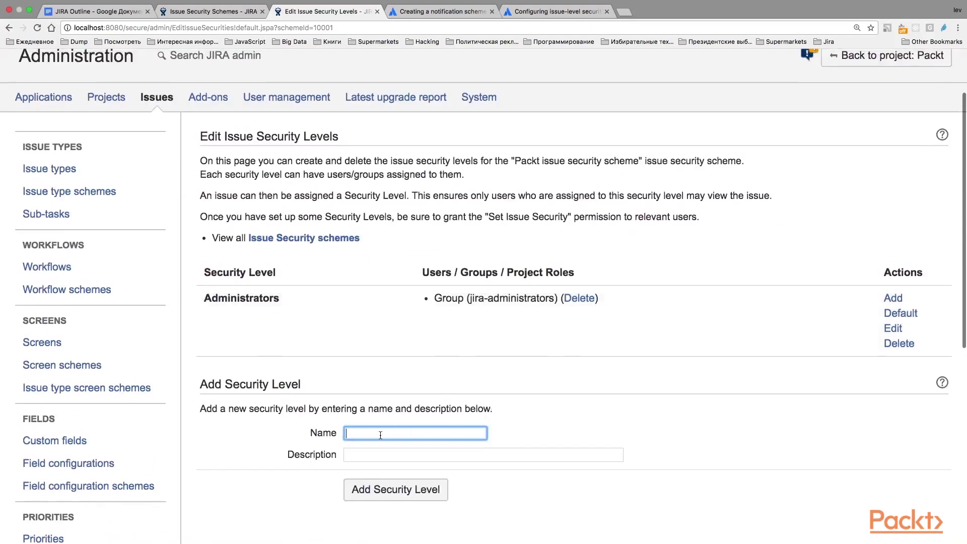
Create a second security level named Users
text(Users)
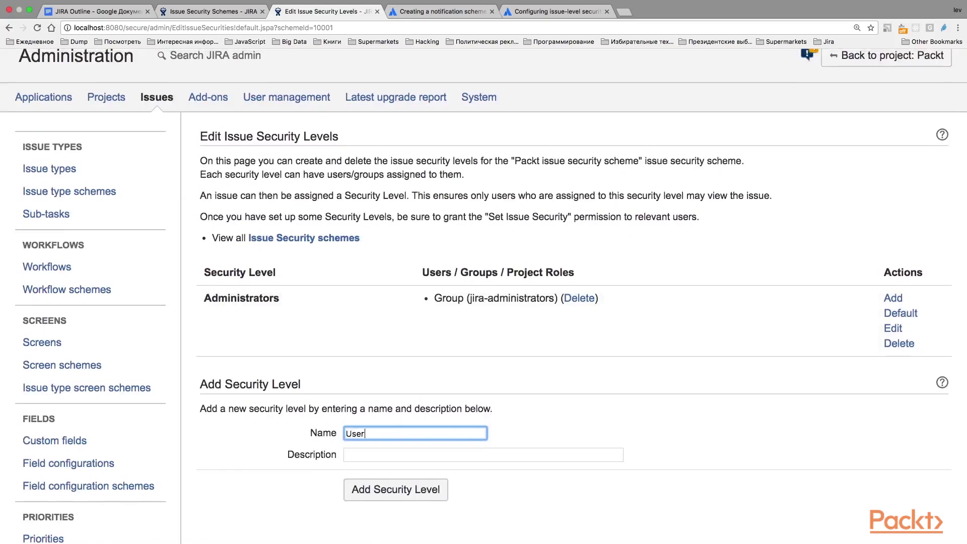
click(360, 455)
click(379, 492)
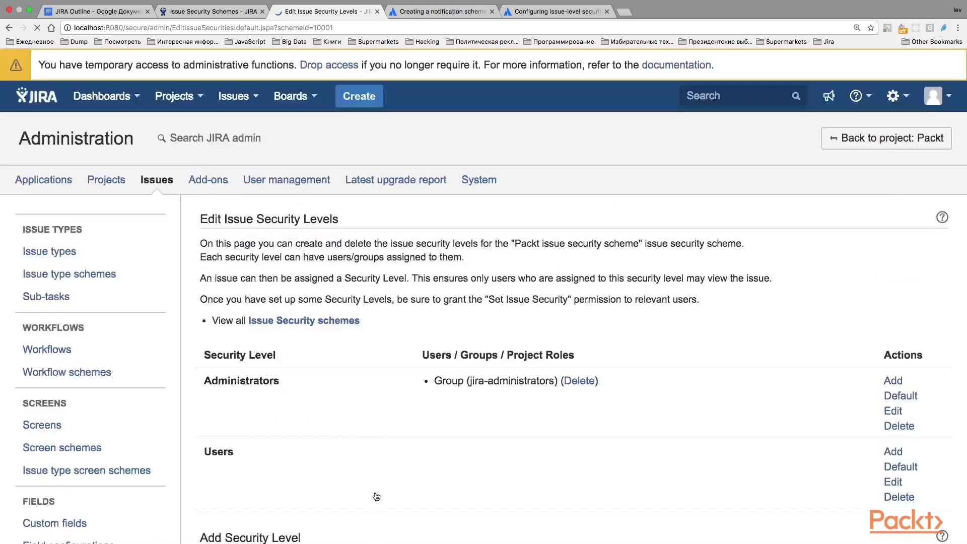
scroll(439, 353, down, 5)
scroll(894, 289, up, 2)
Grant the Users level to the jira-software-users group
click(893, 287)
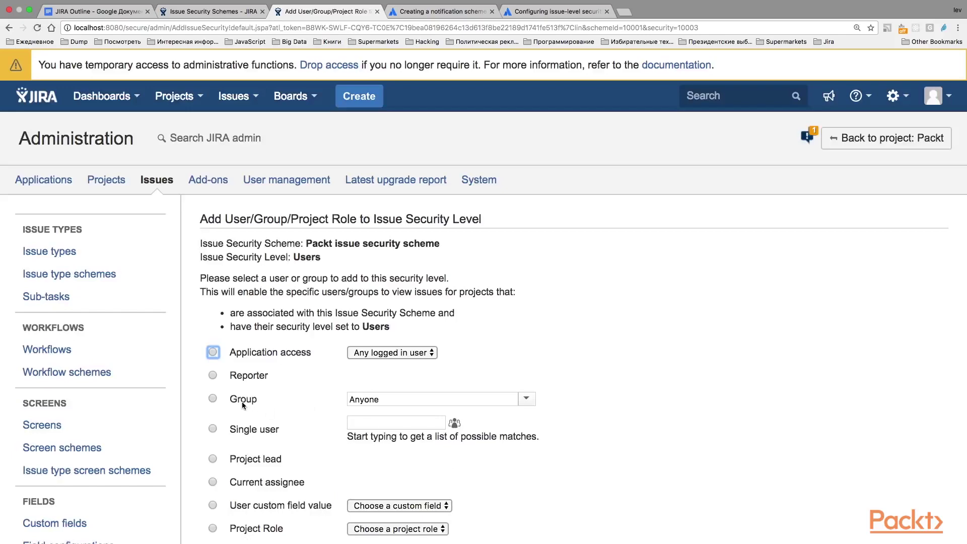
click(242, 403)
click(394, 398)
click(391, 459)
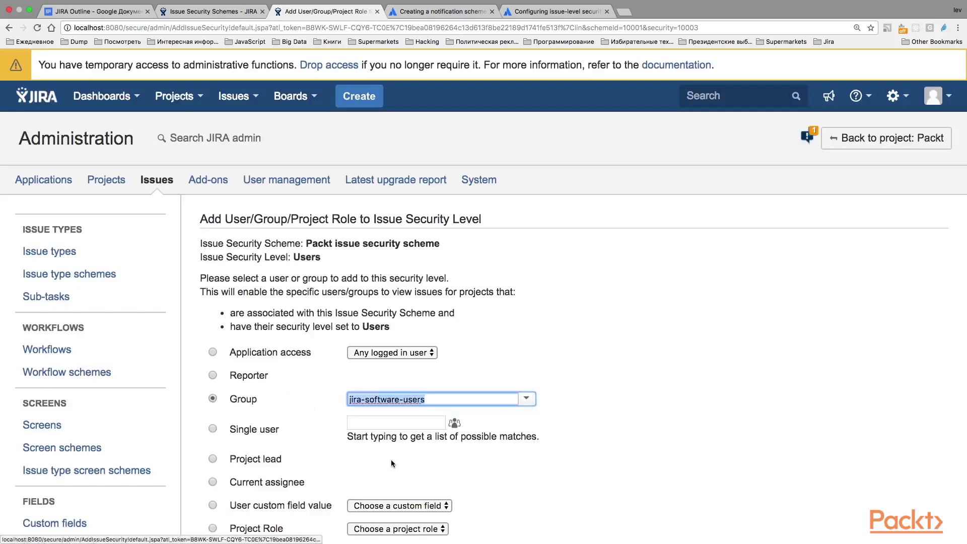
scroll(607, 361, down, 4)
click(217, 400)
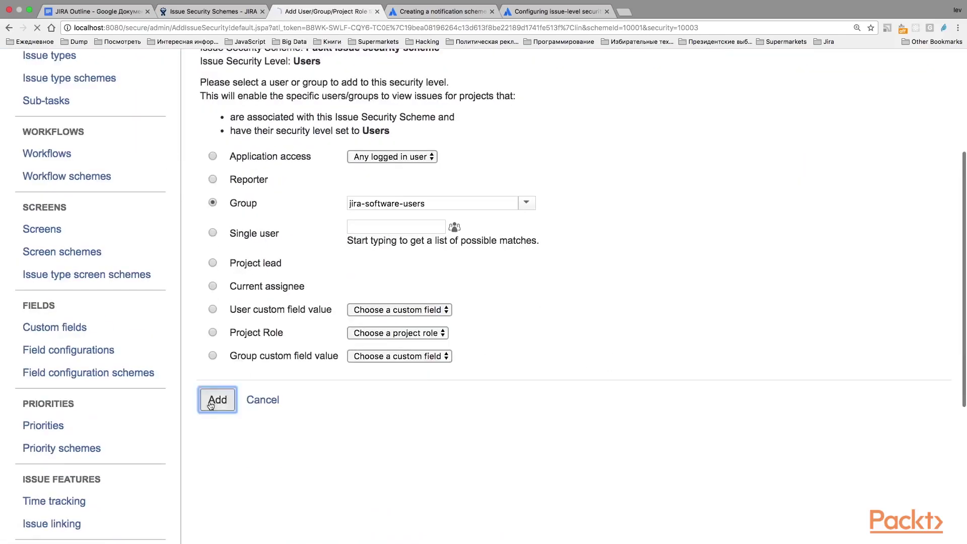
scroll(418, 351, up, 4)
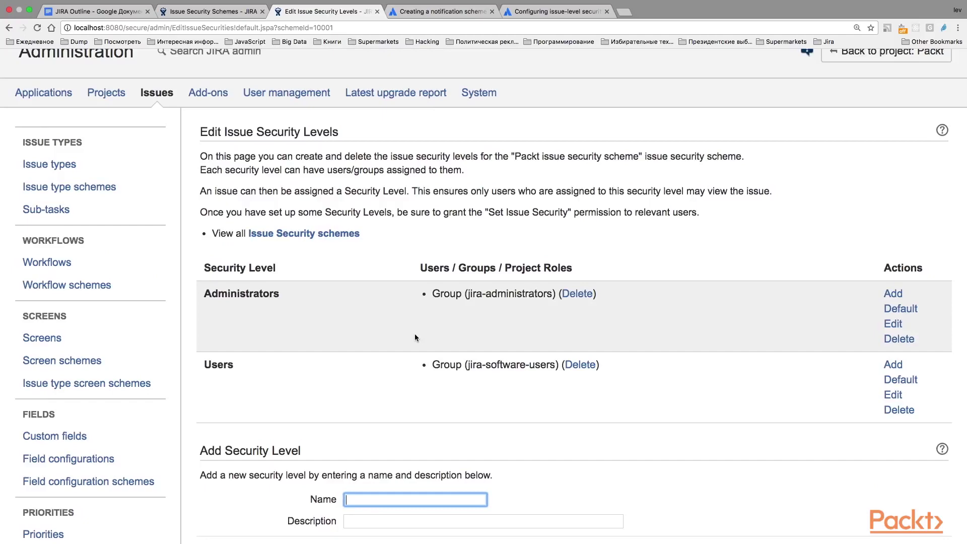
scroll(415, 338, down, 1)
scroll(415, 338, up, 3)
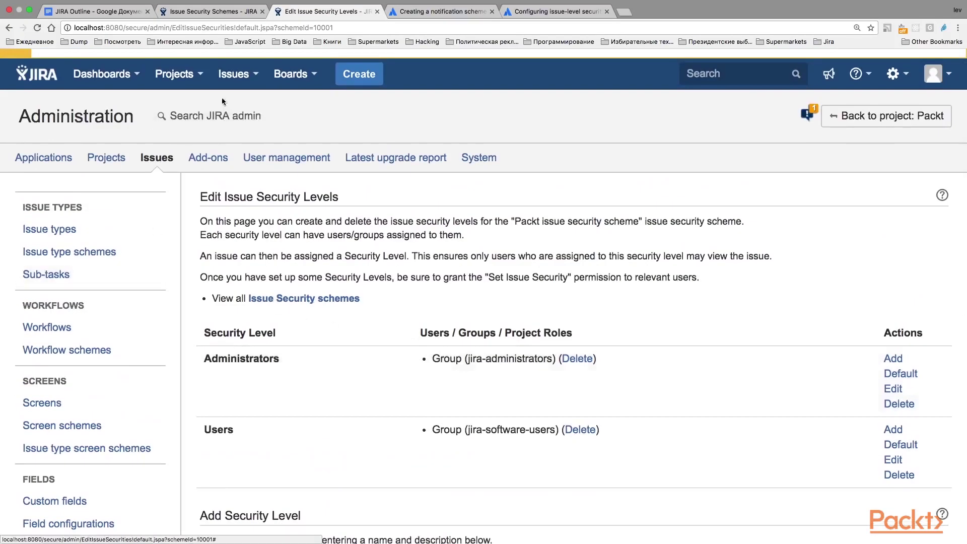
Return to the Packt project's Issue Security settings page
click(191, 74)
click(190, 121)
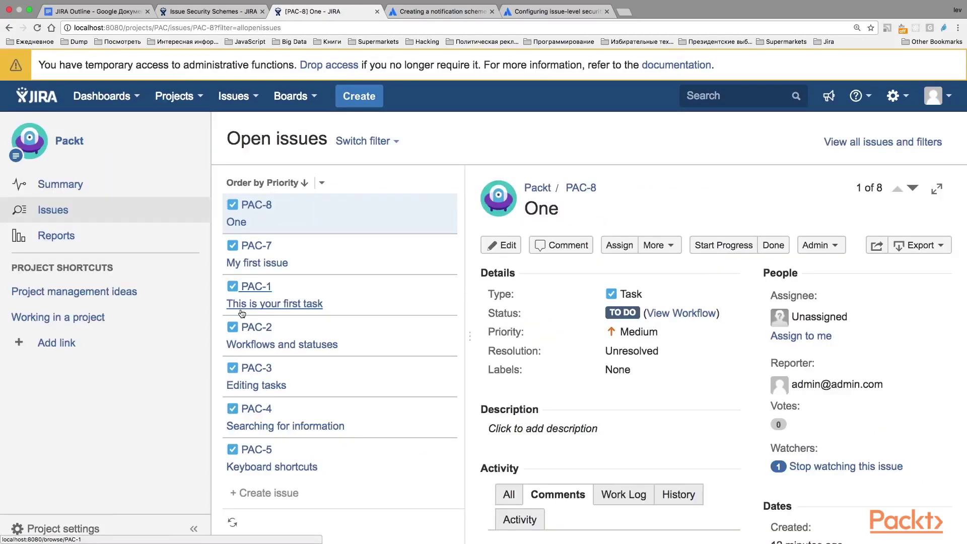
scroll(252, 463, down, 5)
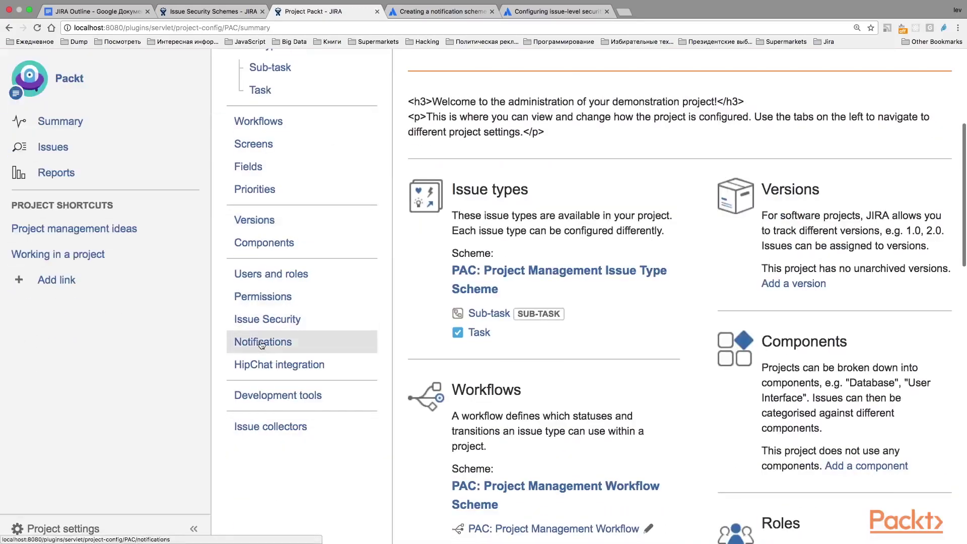
click(293, 320)
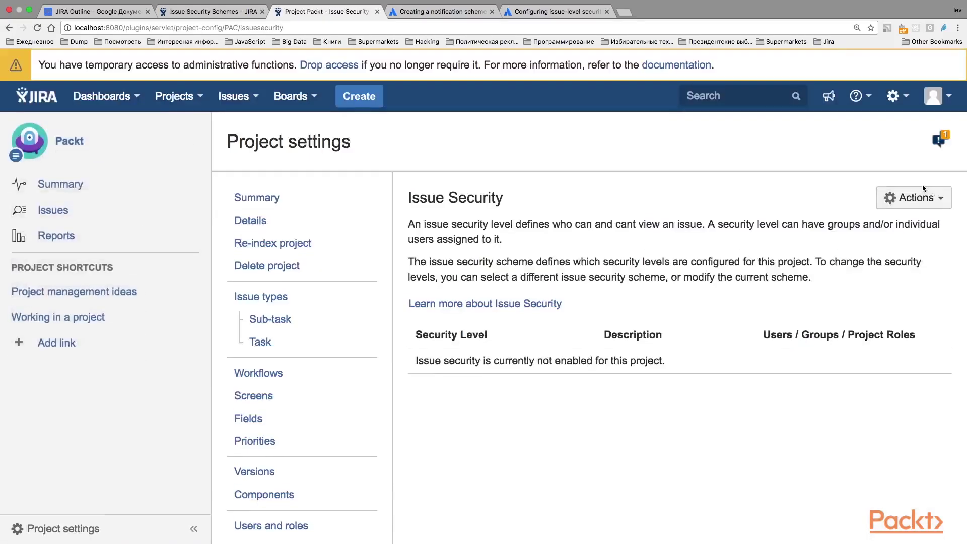
Associate the Packt issue security scheme with the project and acknowledge the change
click(907, 201)
click(879, 221)
click(412, 274)
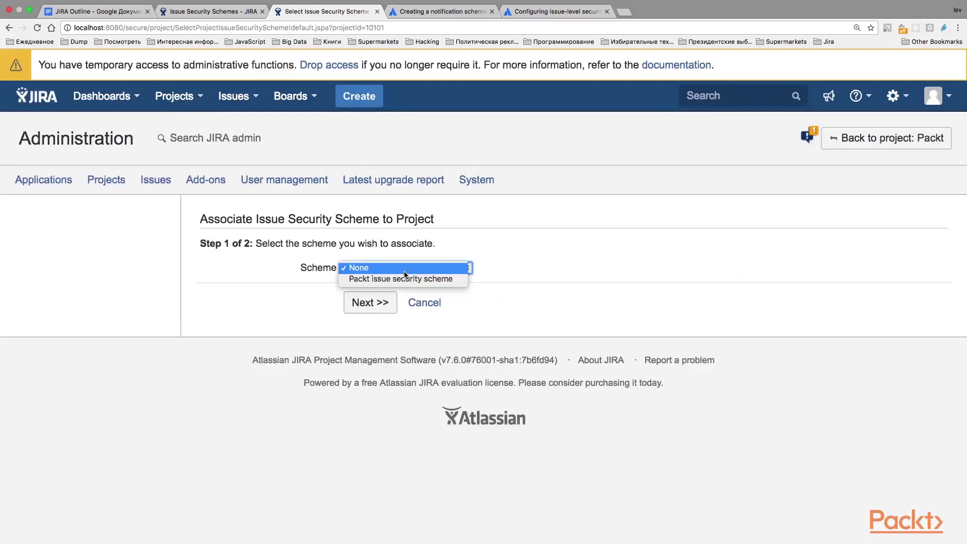
click(415, 280)
click(384, 302)
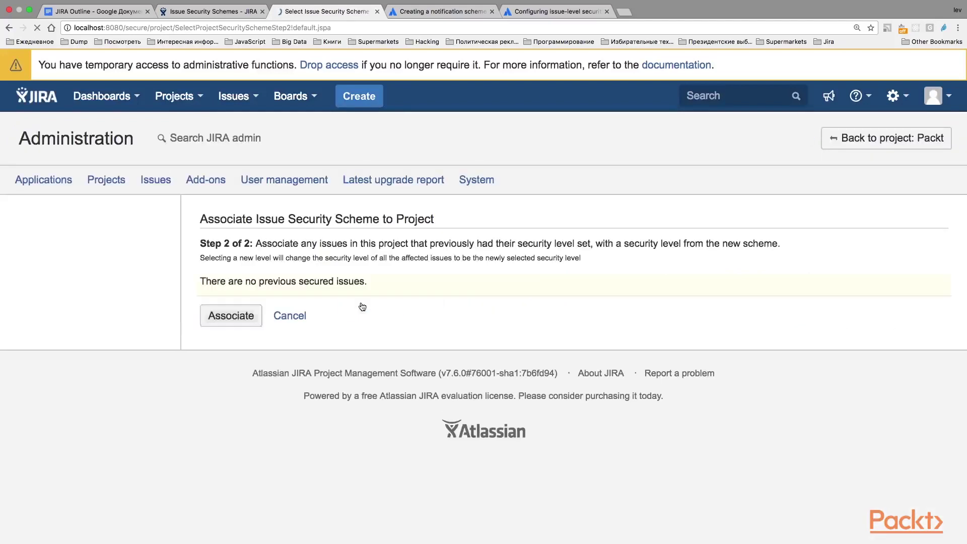
click(213, 317)
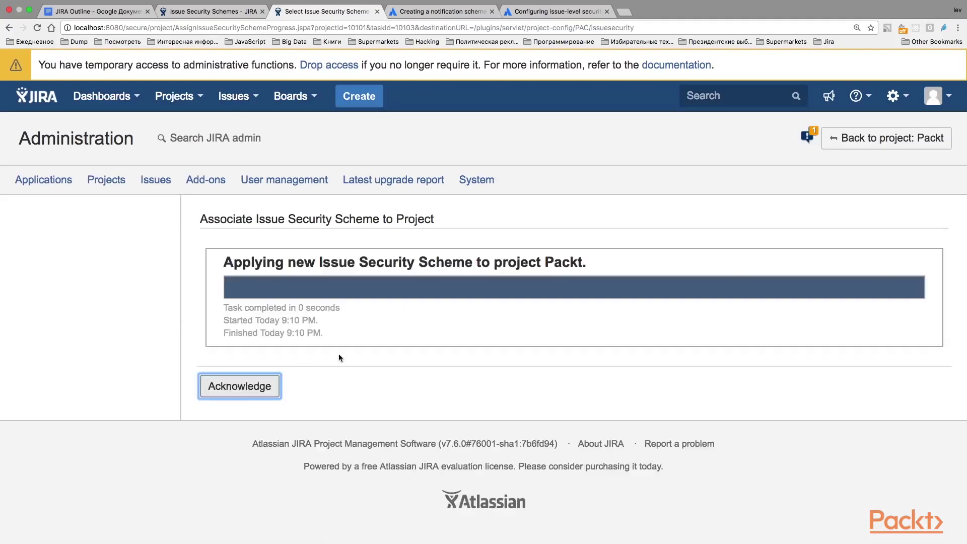
click(230, 391)
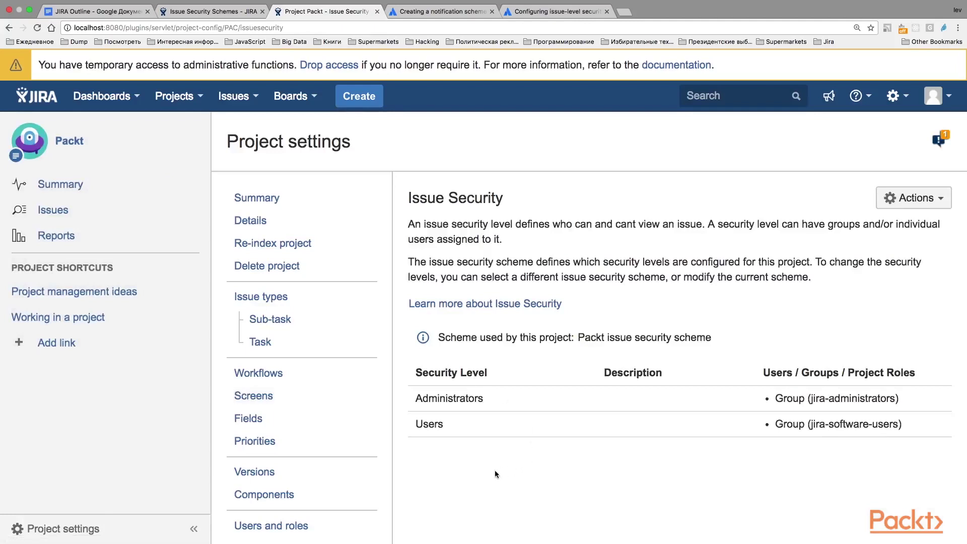
right_click(466, 156)
Go to Administration > Issues and open the Screens list
click(488, 176)
click(899, 99)
click(832, 181)
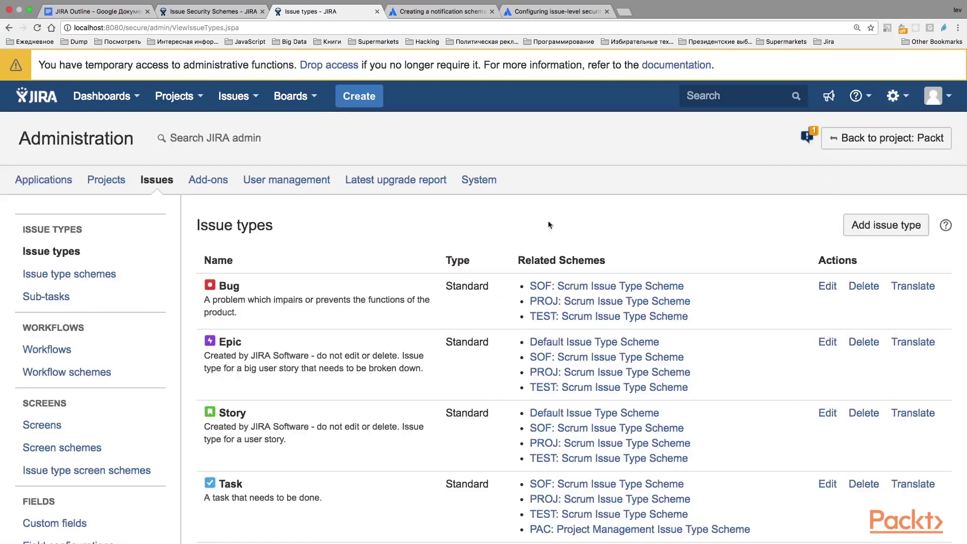
scroll(165, 342, down, 10)
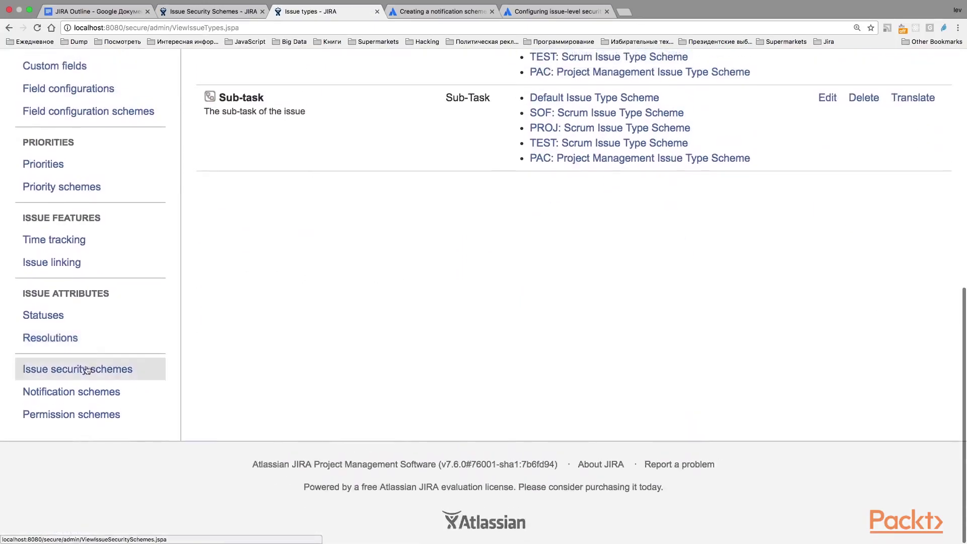
scroll(73, 379, up, 6)
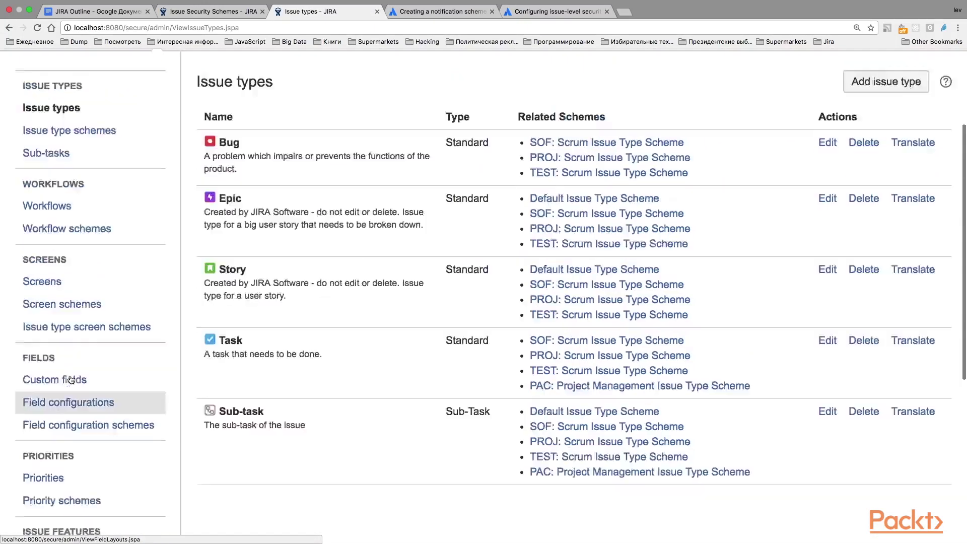
scroll(71, 380, up, 2)
click(55, 351)
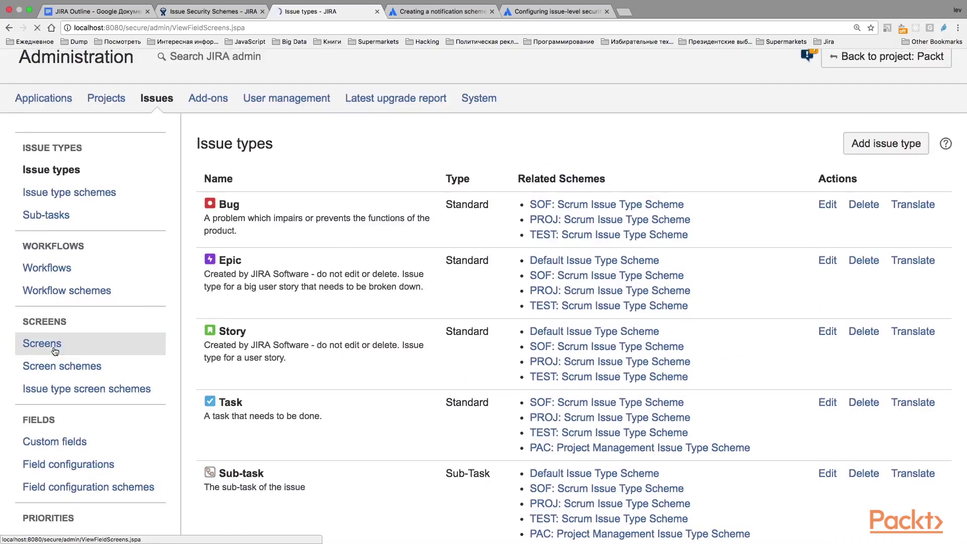
scroll(367, 361, down, 3)
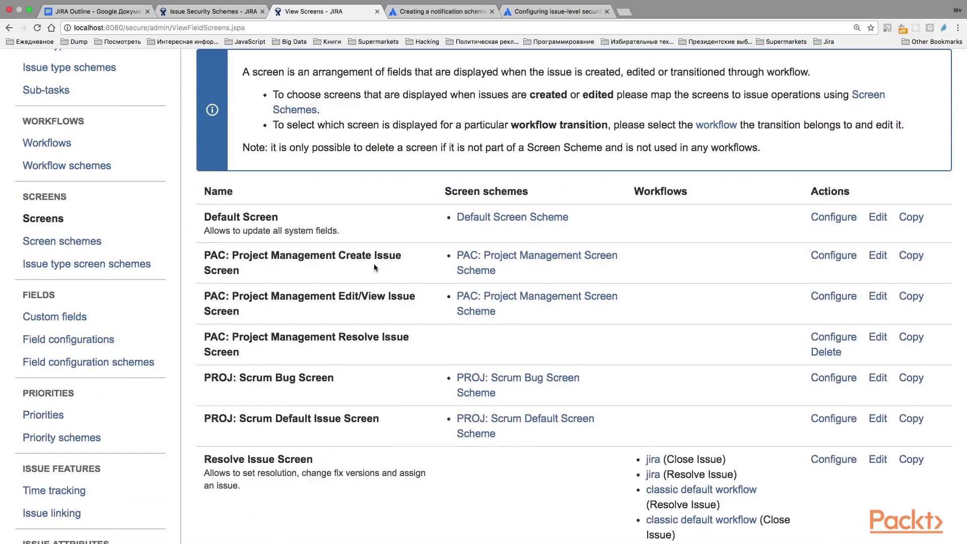
Review the fields on the PAC Project Management Create Issue Screen
click(825, 257)
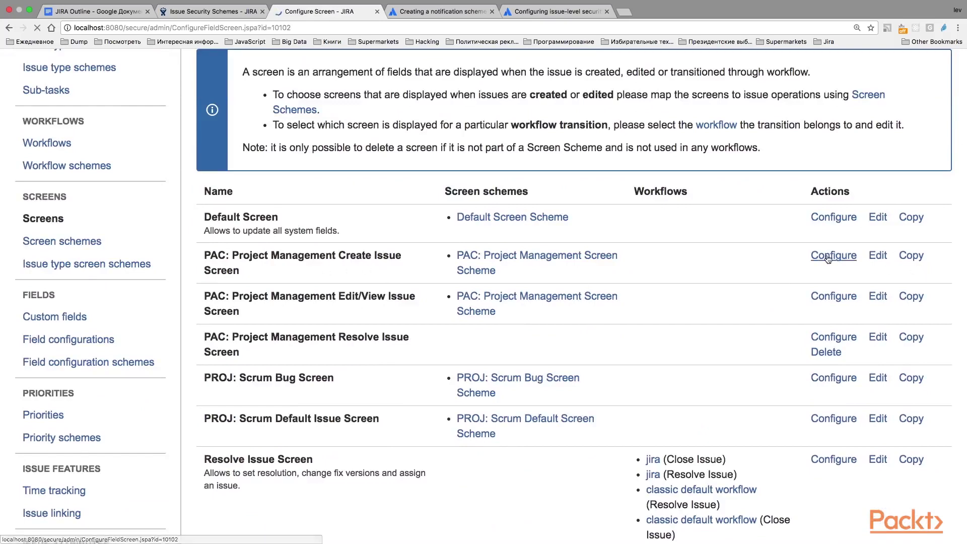
scroll(589, 343, down, 5)
scroll(588, 343, up, 1)
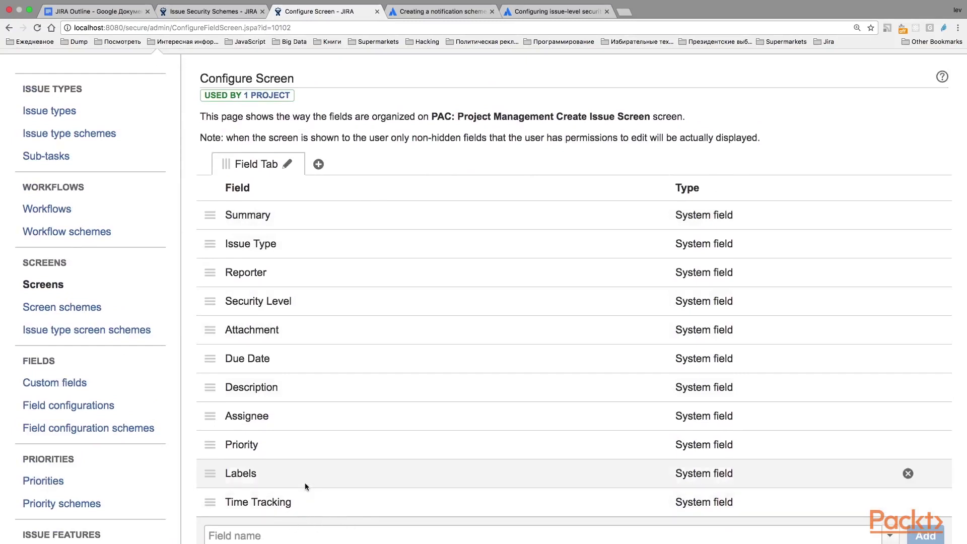
scroll(305, 482, up, 1)
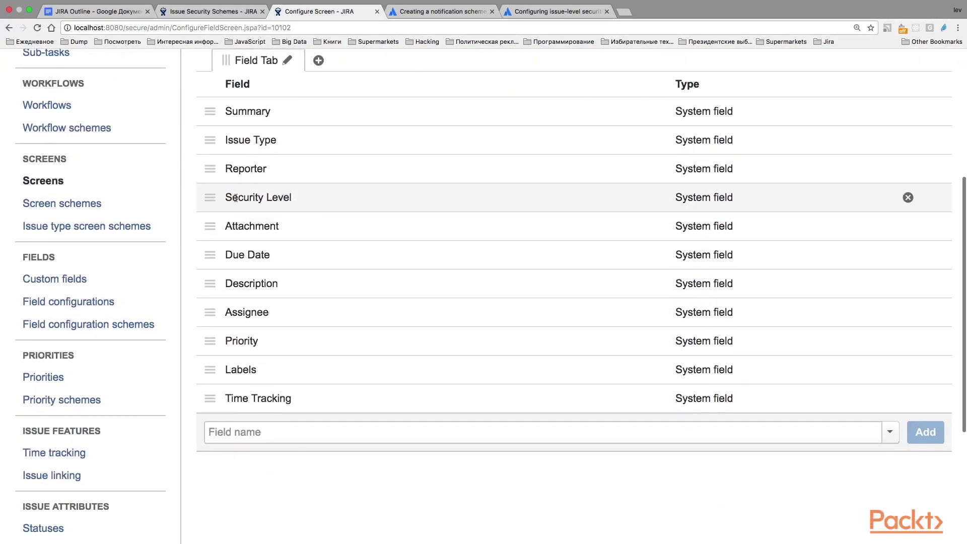
drag(226, 198, 298, 198)
scroll(297, 198, up, 3)
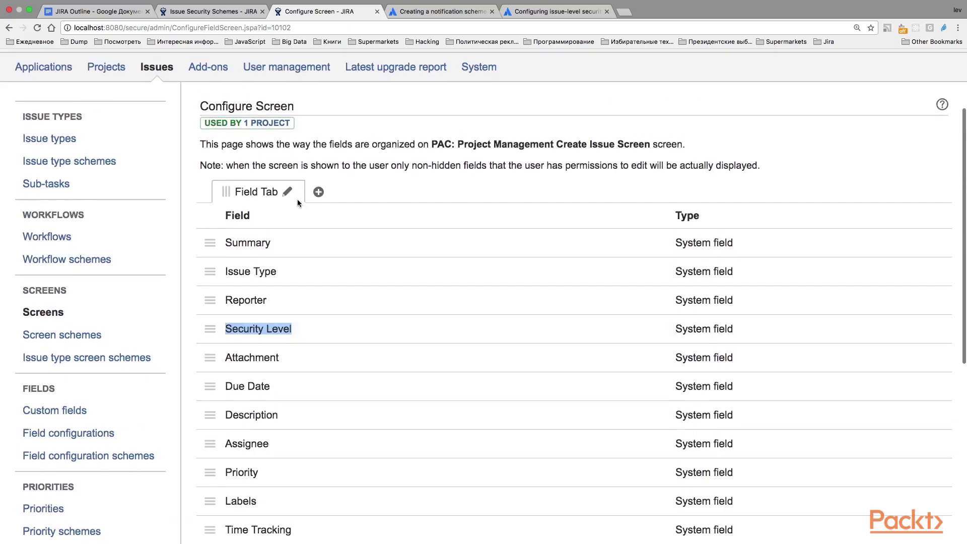
click(9, 26)
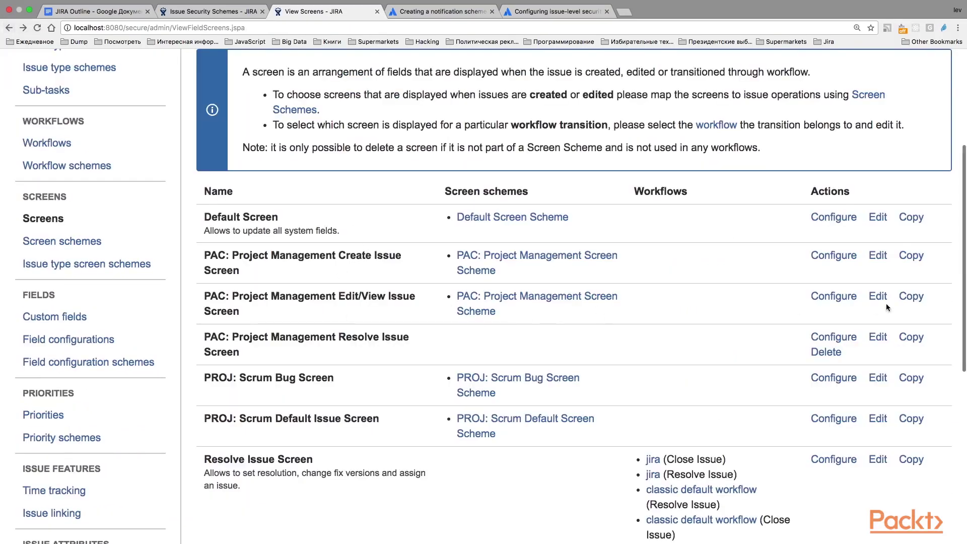
Add the Security Level field to the PAC Edit/View Issue Screen
click(826, 295)
scroll(413, 343, down, 3)
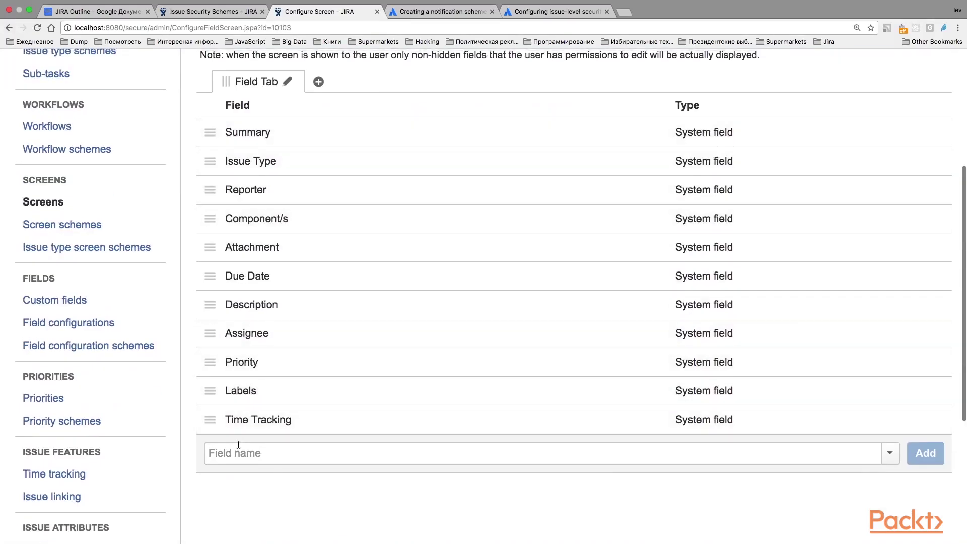
click(234, 453)
text(Level)
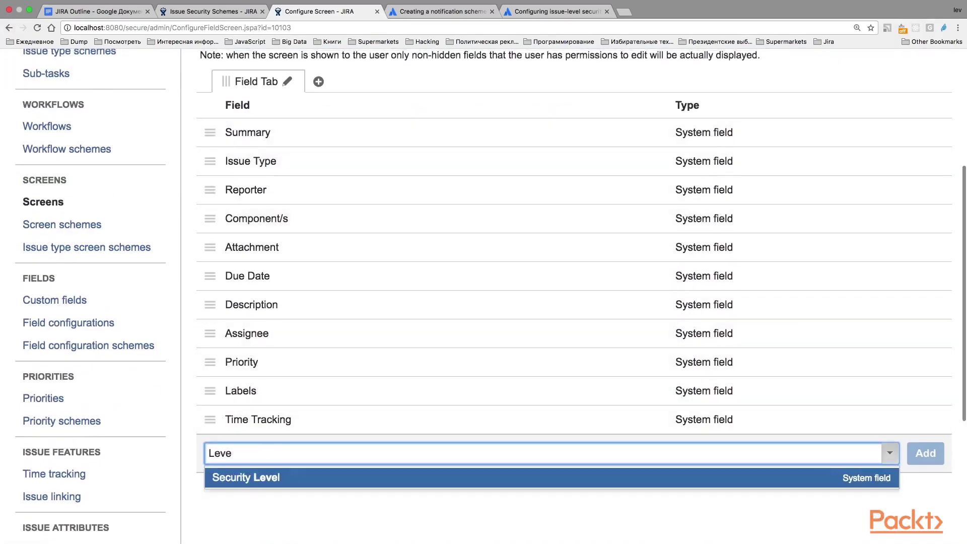
key(Return)
click(925, 453)
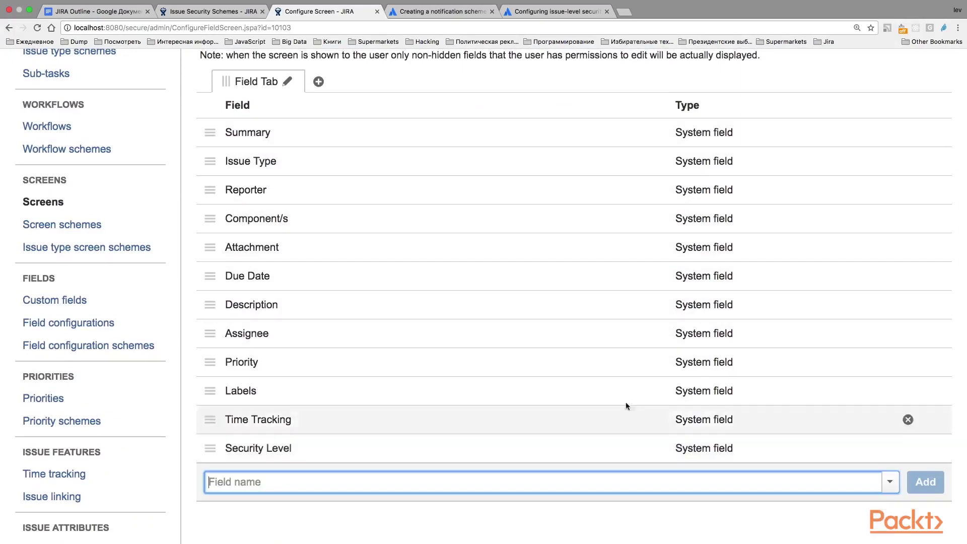
scroll(516, 438, down, 5)
scroll(516, 436, up, 10)
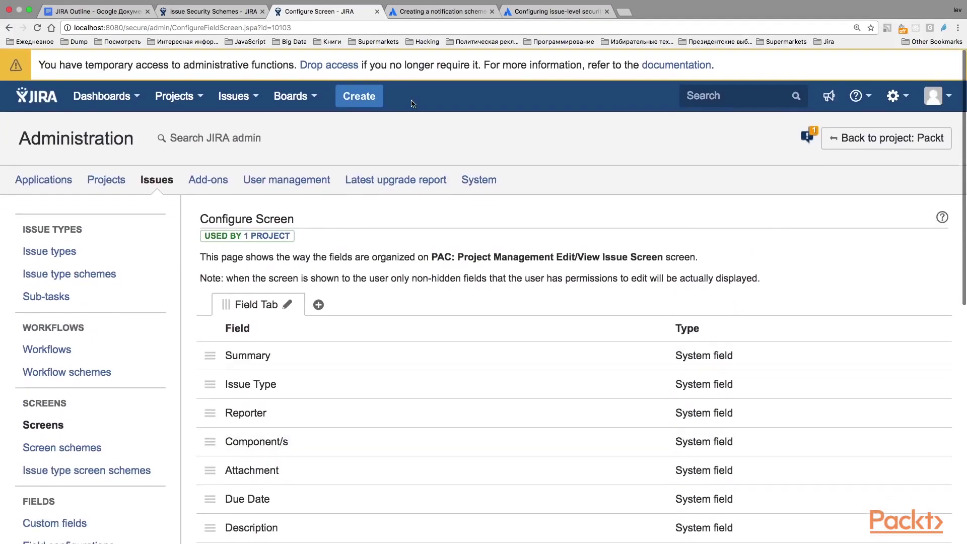
Start a new Packt Task in a separate browser tab
right_click(363, 99)
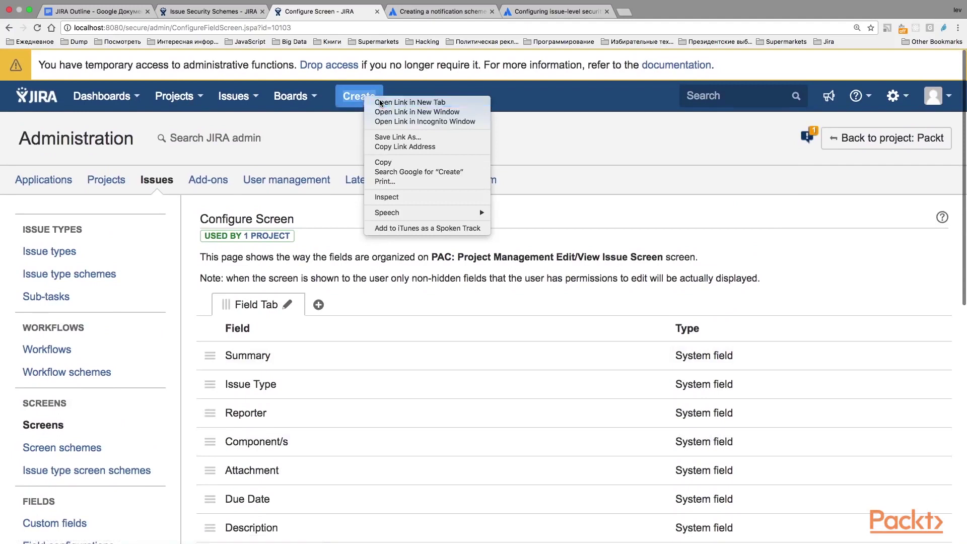
click(391, 101)
click(417, 12)
click(326, 283)
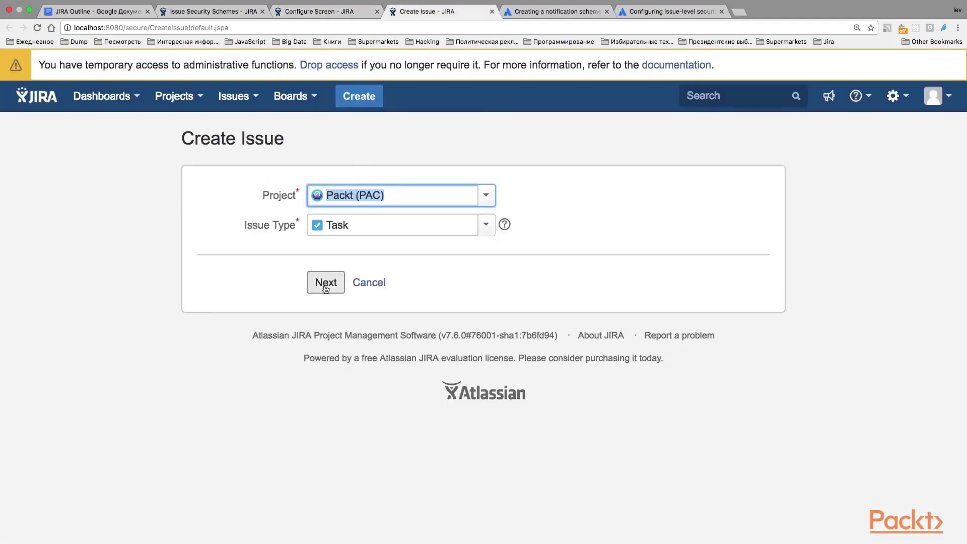
Create the task with summary 'Test Issue Security'
text(T)
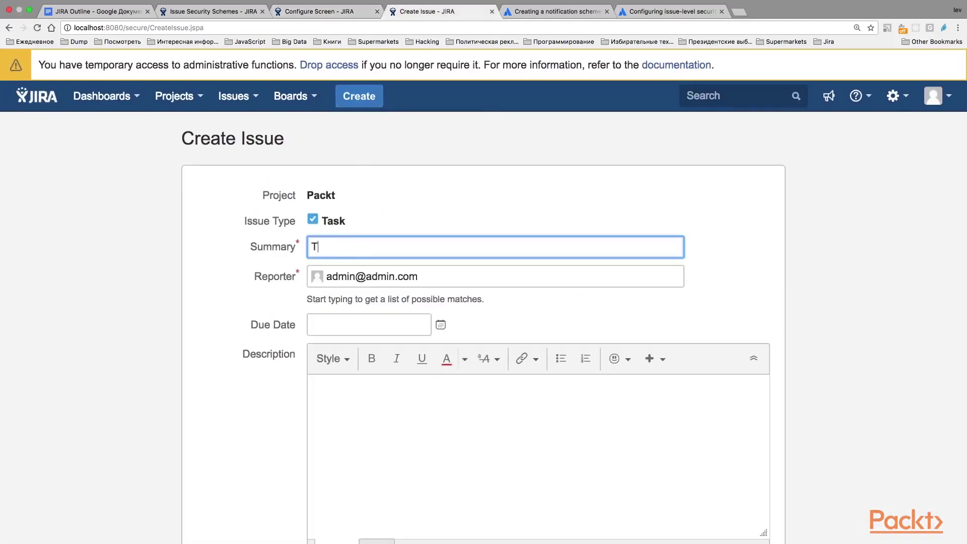
text(est Issue Security)
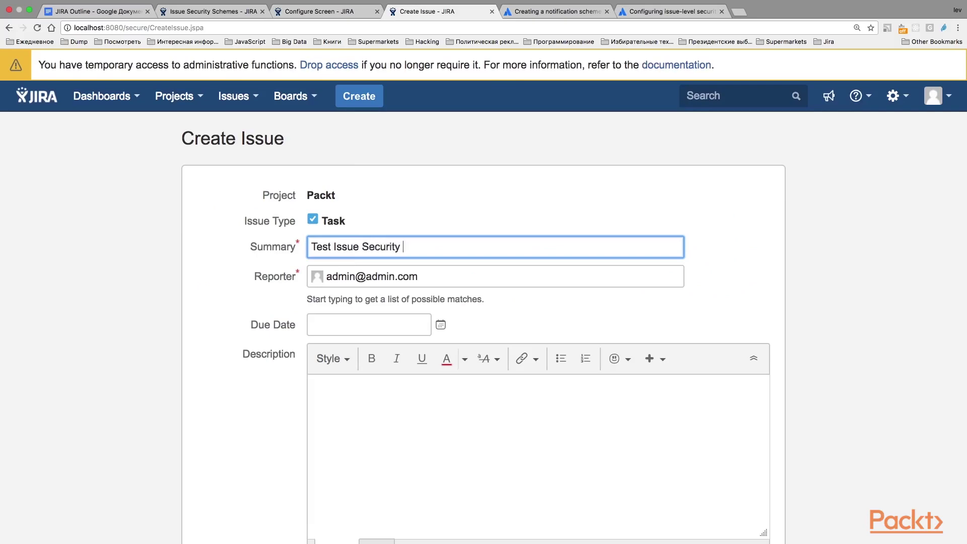
scroll(372, 250, down, 8)
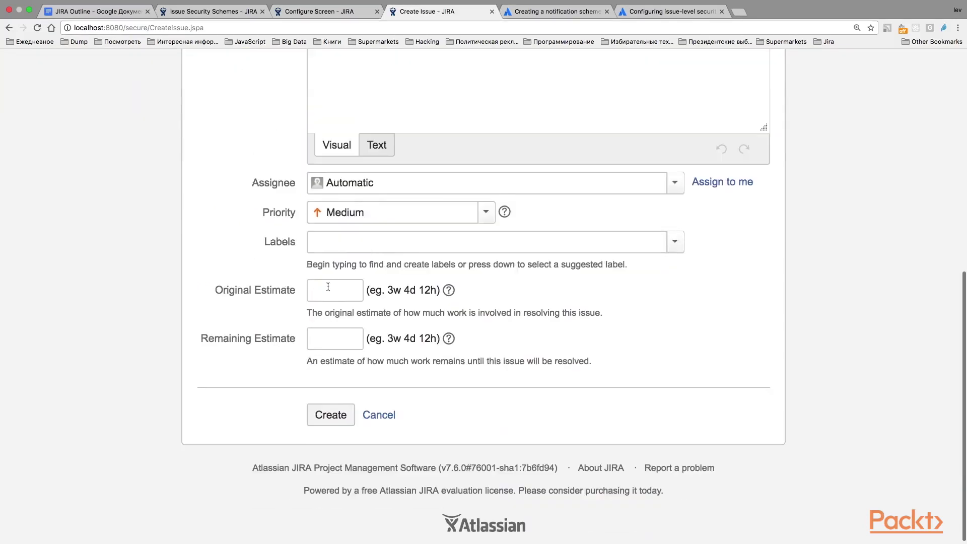
scroll(328, 285, up, 6)
scroll(327, 285, up, 3)
scroll(327, 285, down, 8)
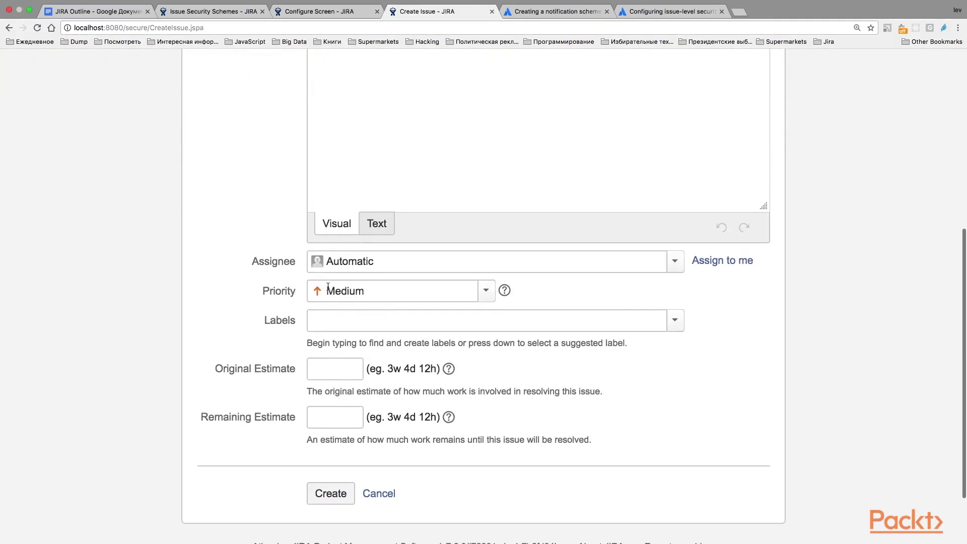
scroll(327, 286, up, 8)
scroll(462, 270, down, 8)
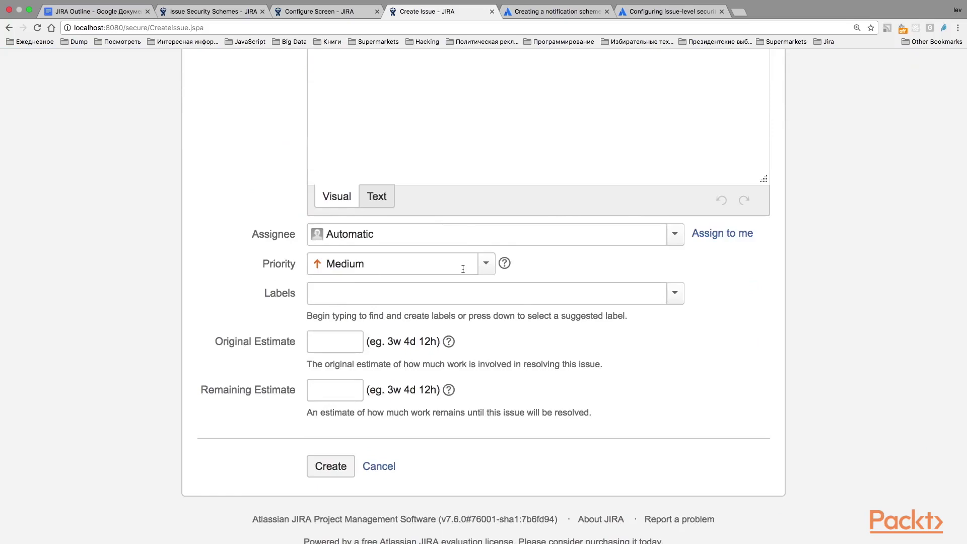
scroll(463, 269, up, 8)
scroll(282, 314, down, 10)
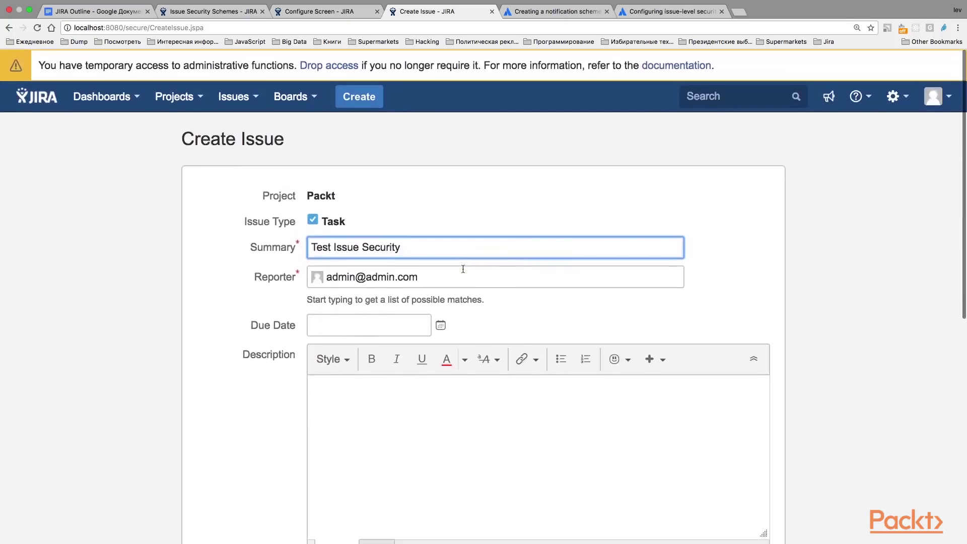
click(331, 412)
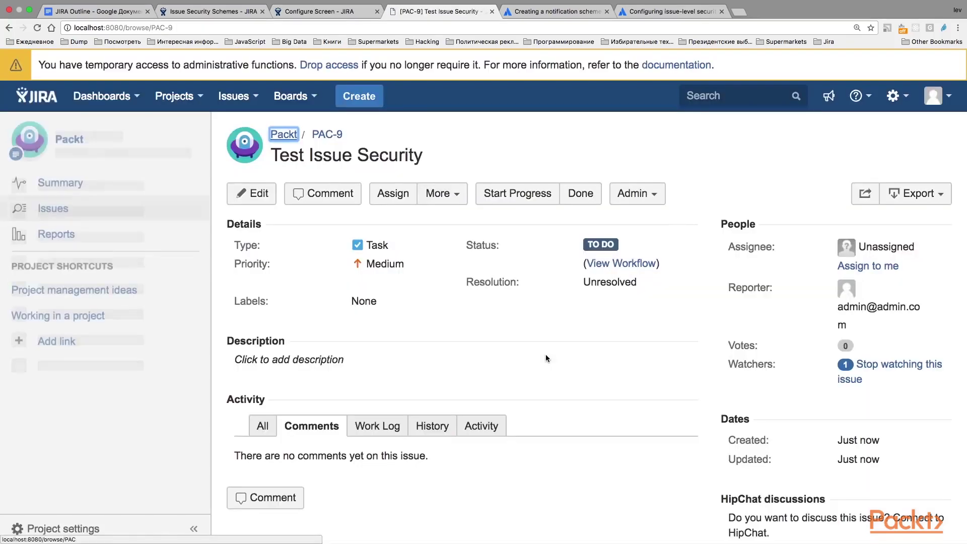
Edit PAC-9 and check which fields the edit form shows
click(253, 195)
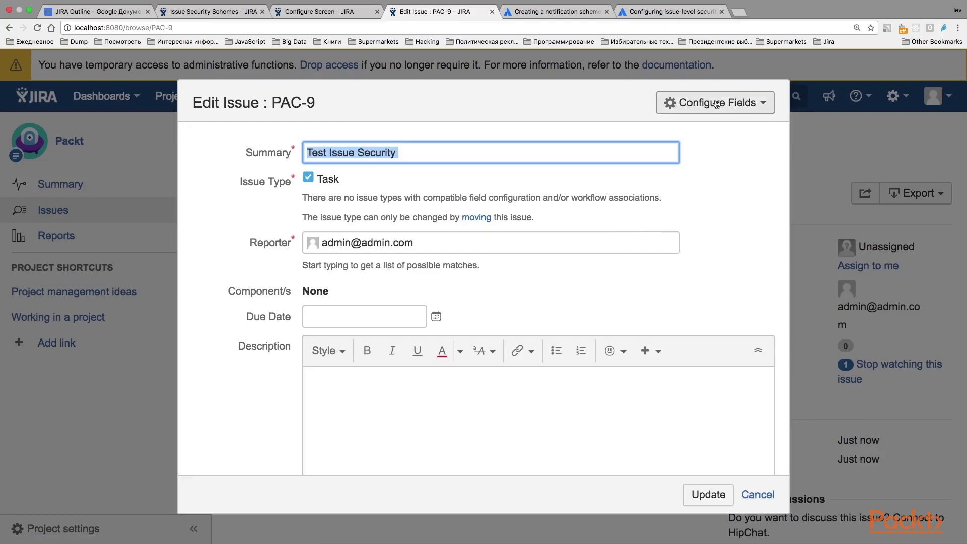
click(709, 104)
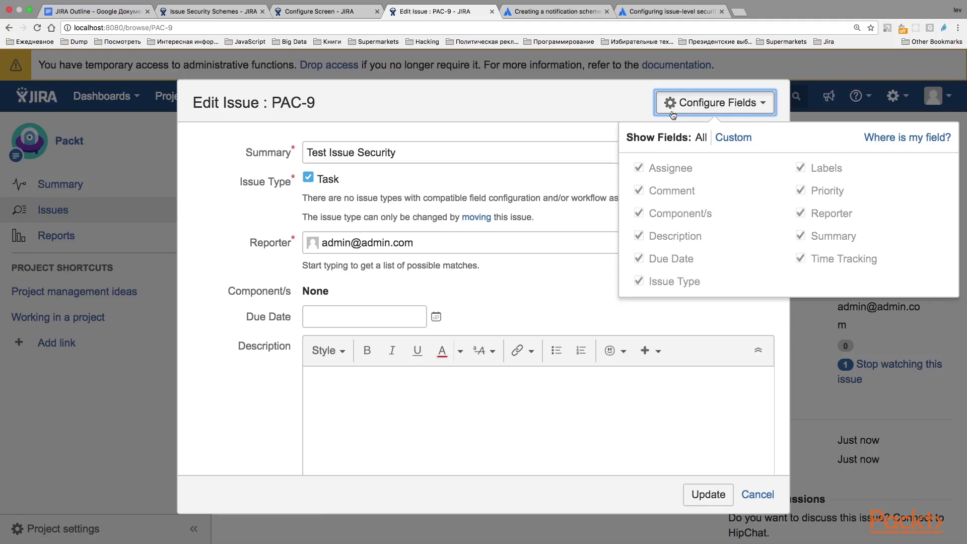
click(535, 148)
scroll(535, 149, down, 10)
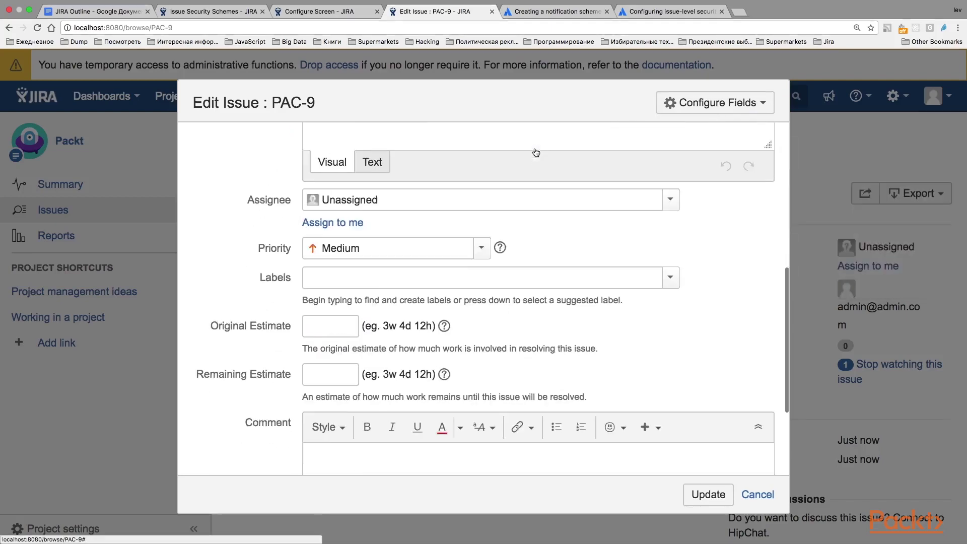
scroll(535, 149, up, 10)
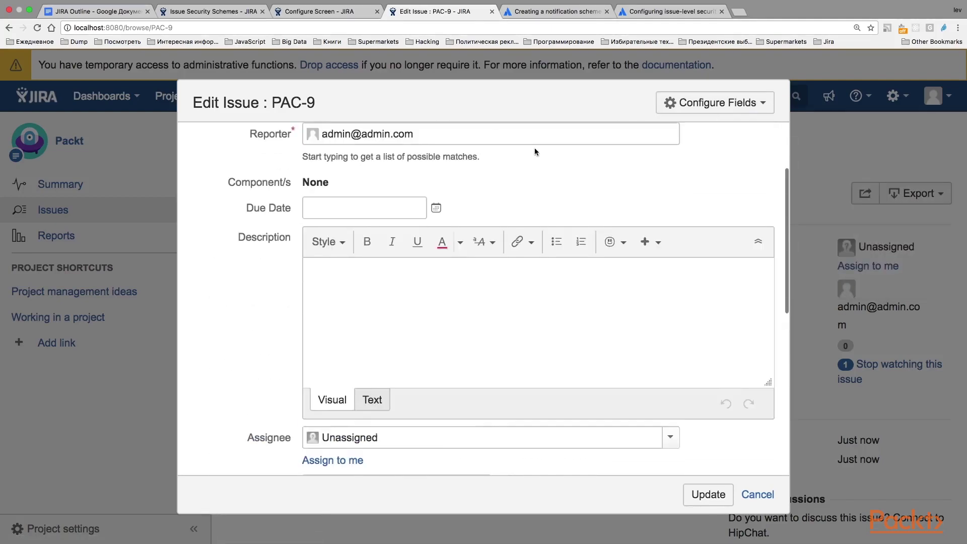
click(730, 107)
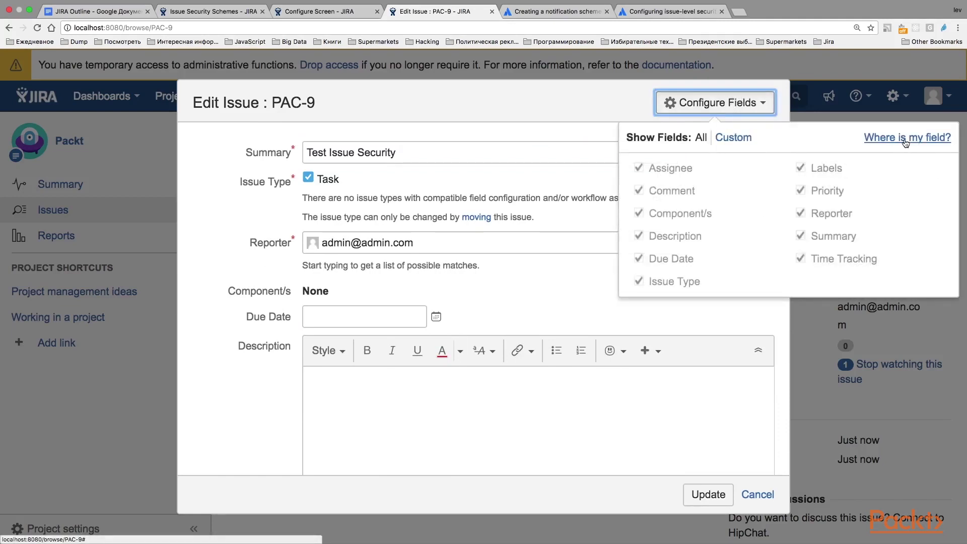
Look up why Security Level is missing, cancel the edit, and return to Configure Screen
click(905, 143)
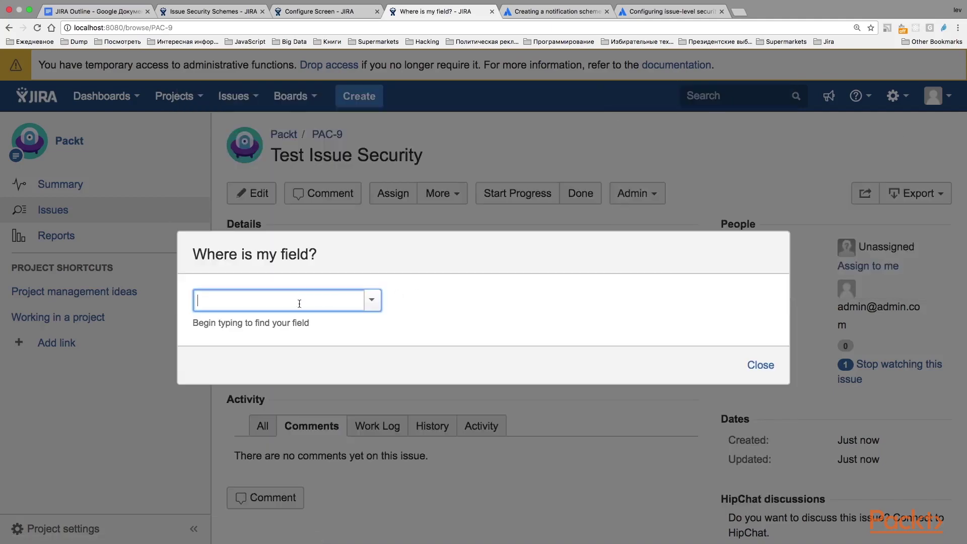
text(Level)
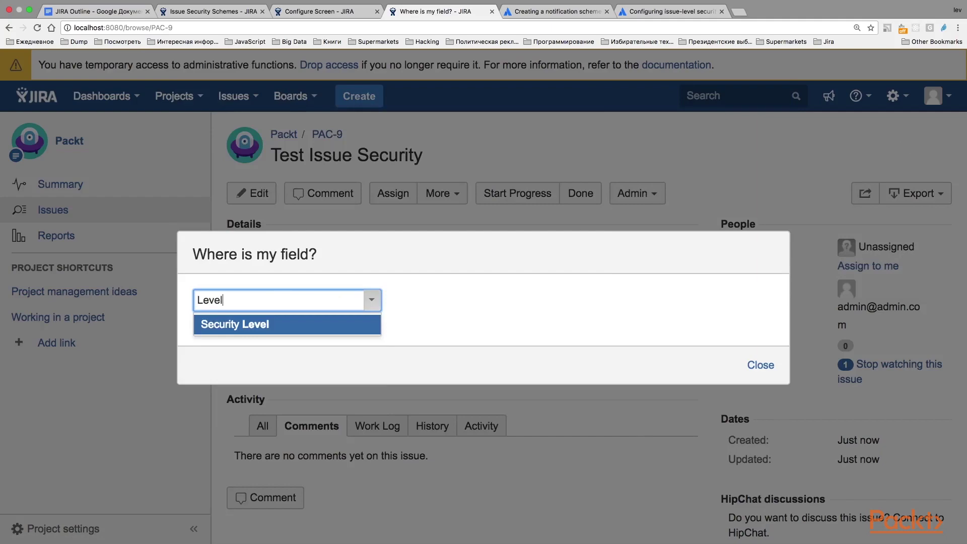
key(Return)
scroll(351, 345, down, 3)
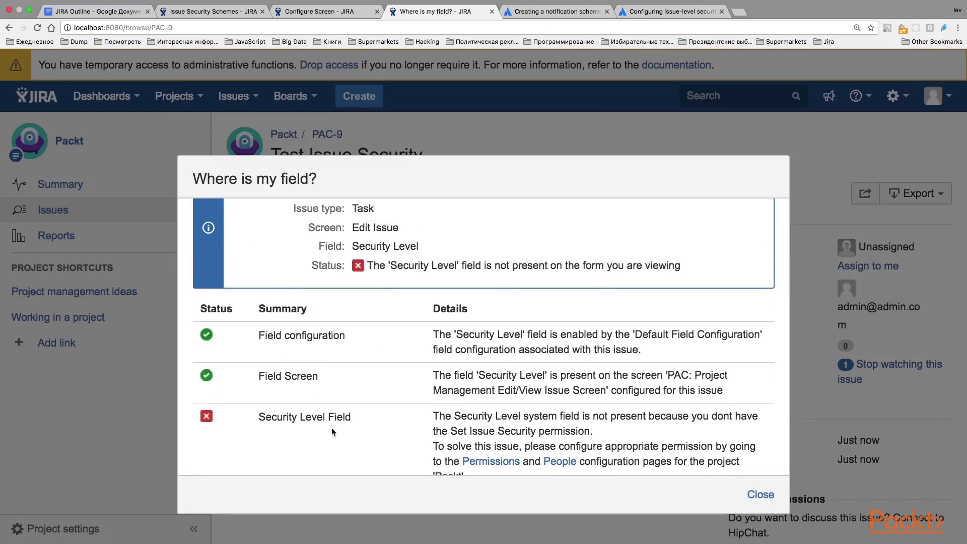
scroll(332, 427, down, 1)
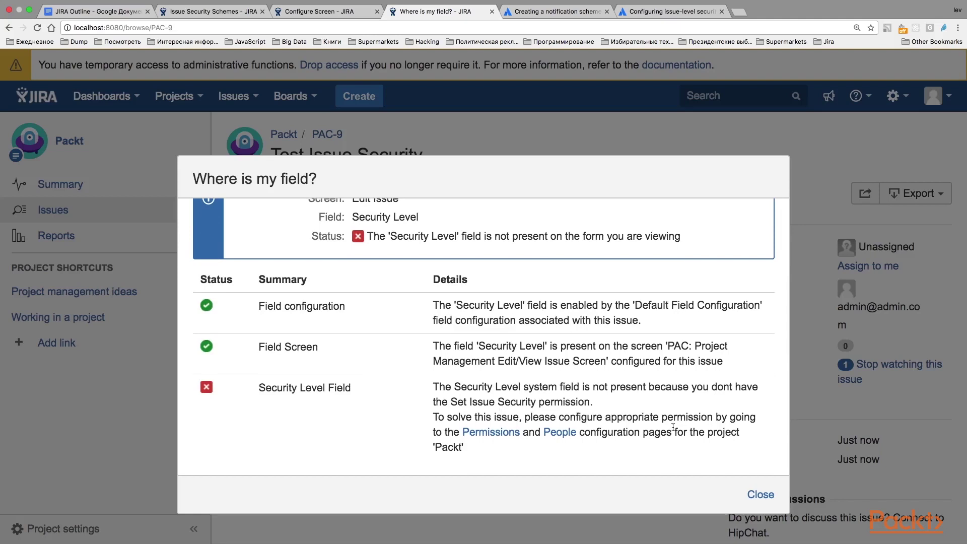
click(763, 496)
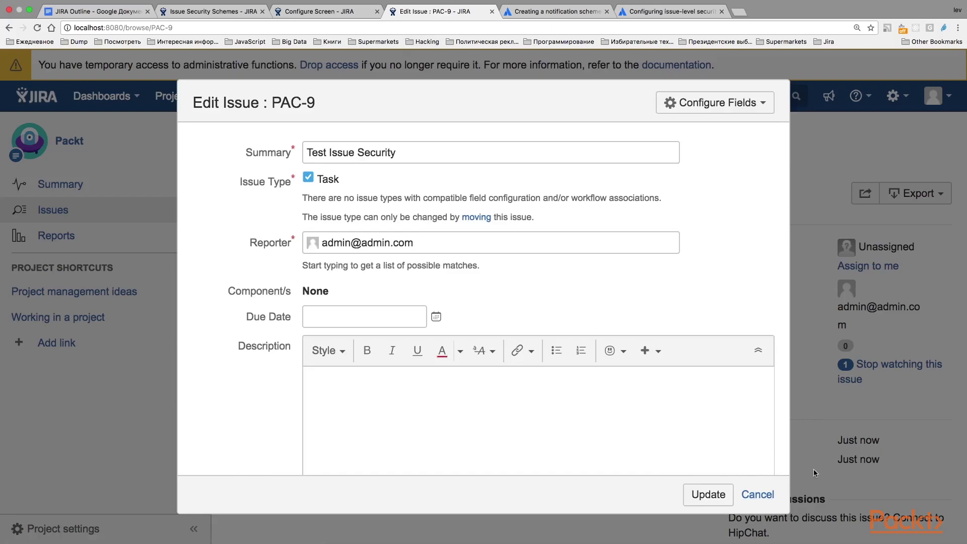
click(766, 498)
click(315, 10)
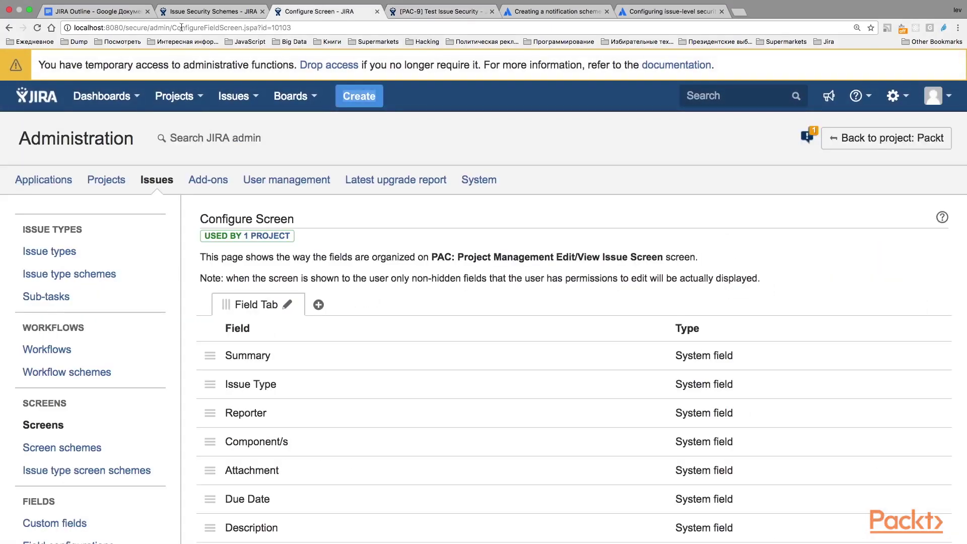
From the Issue Security Schemes page, go to the Packt (PAC) project
scroll(40, 323, down, 10)
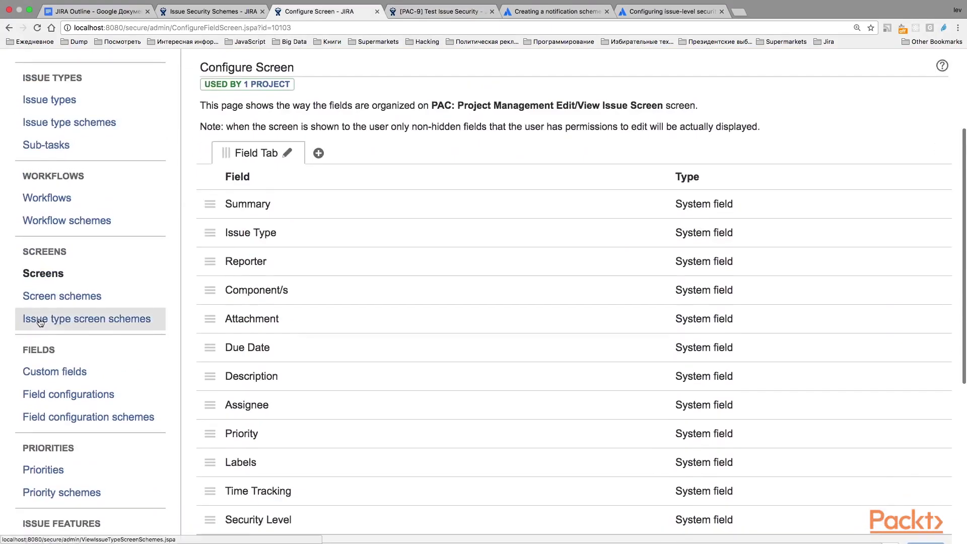
scroll(39, 319, up, 10)
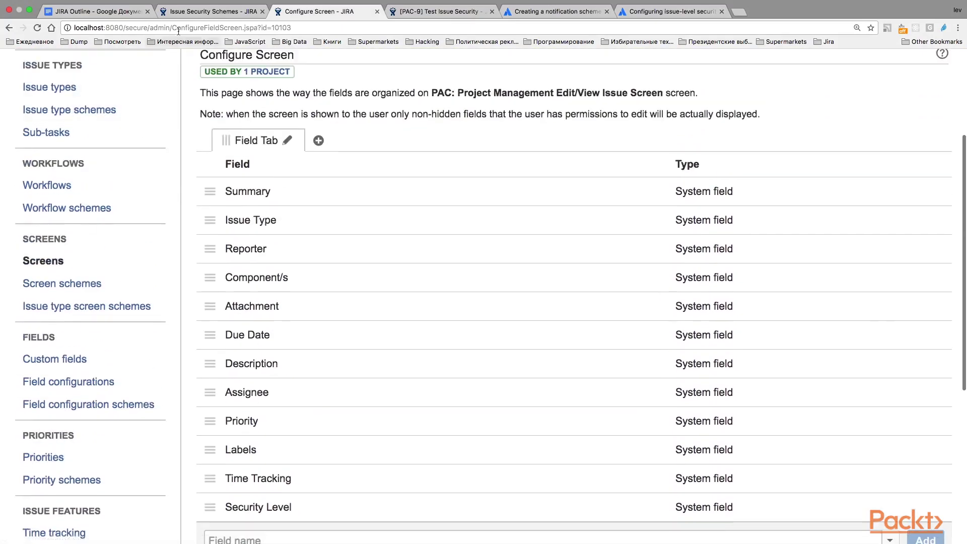
click(210, 11)
click(175, 97)
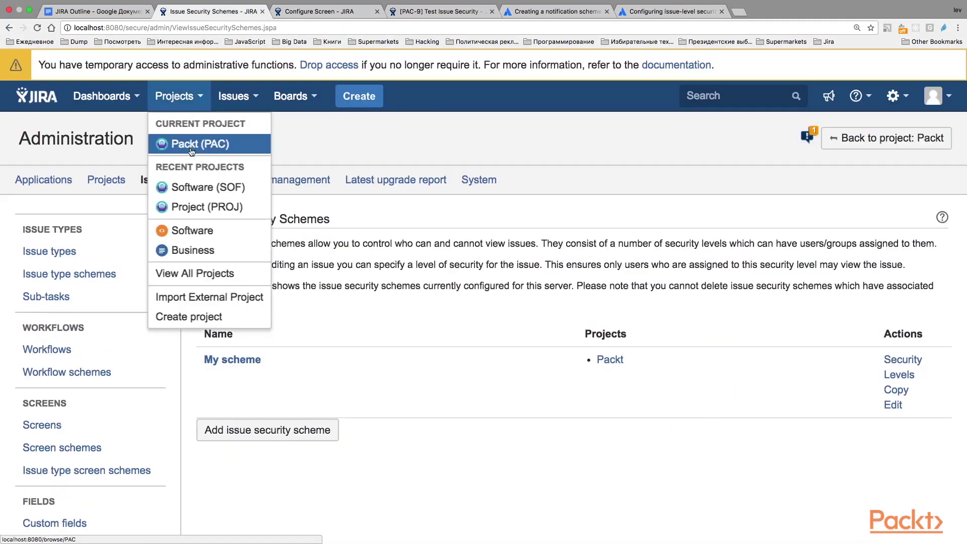
click(192, 145)
Open the Packt project's Permissions settings, which use the Default Permission Scheme
click(60, 527)
scroll(303, 409, down, 1)
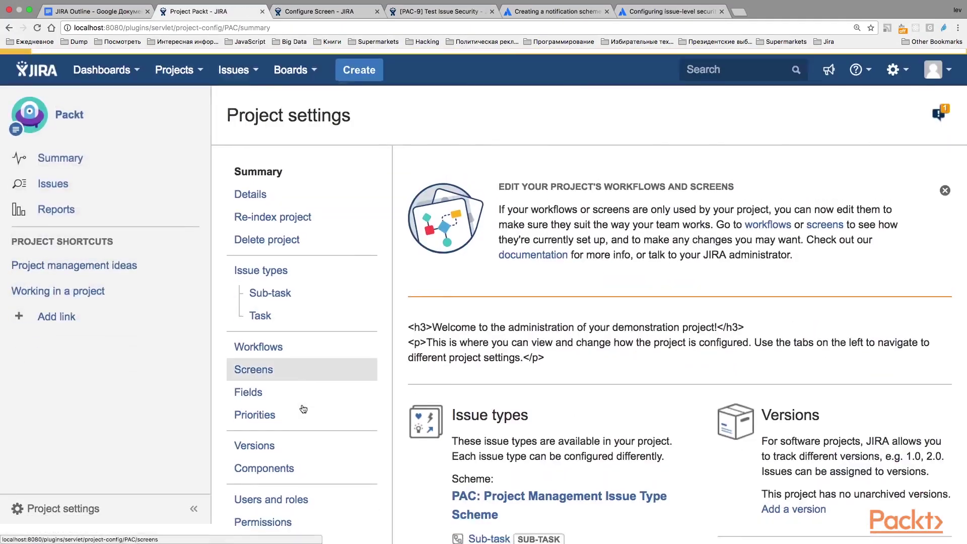
scroll(303, 409, down, 5)
click(261, 216)
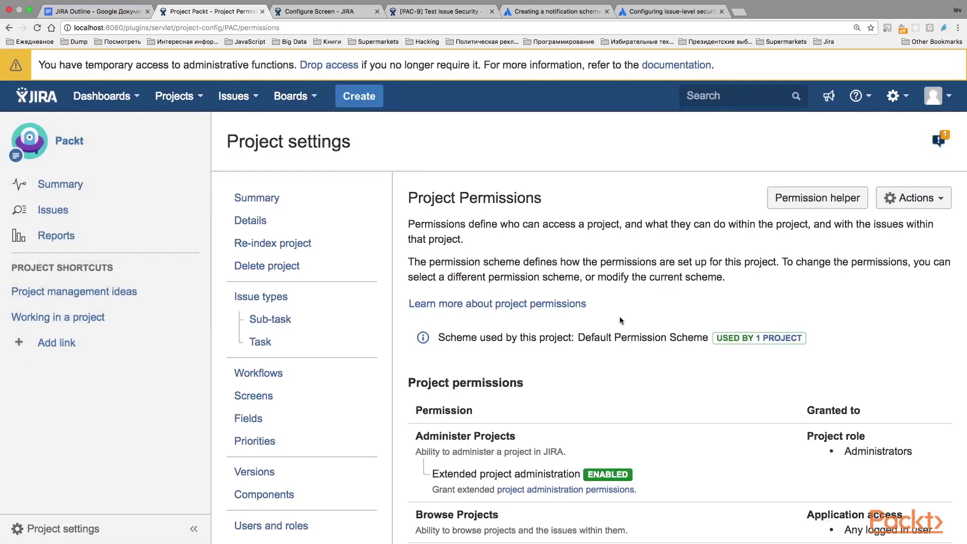
scroll(619, 320, down, 5)
scroll(620, 321, up, 5)
Locate the Set Issue Security permission, granted to no one, and open the scheme's Actions menu
key(super+f)
text(issue)
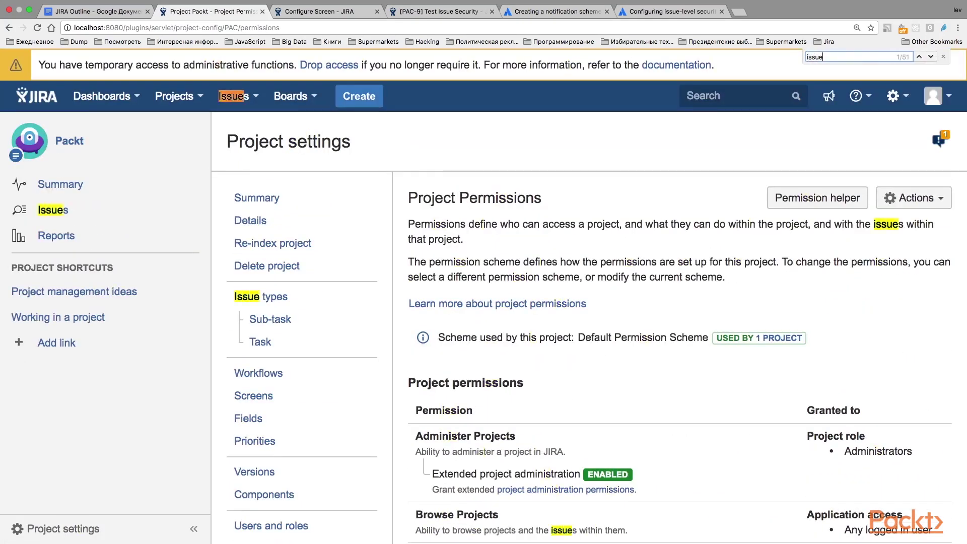
text( sec)
scroll(730, 364, down, 10)
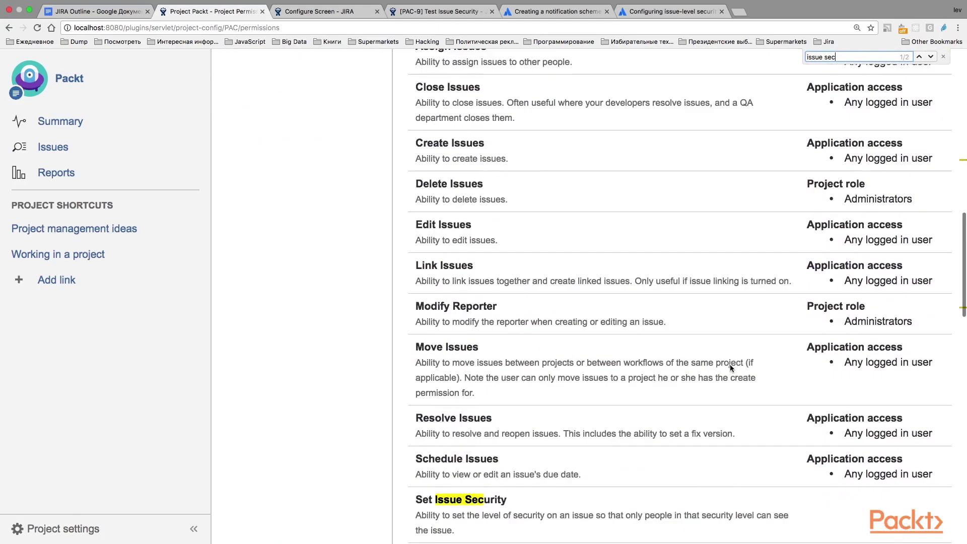
scroll(730, 364, down, 3)
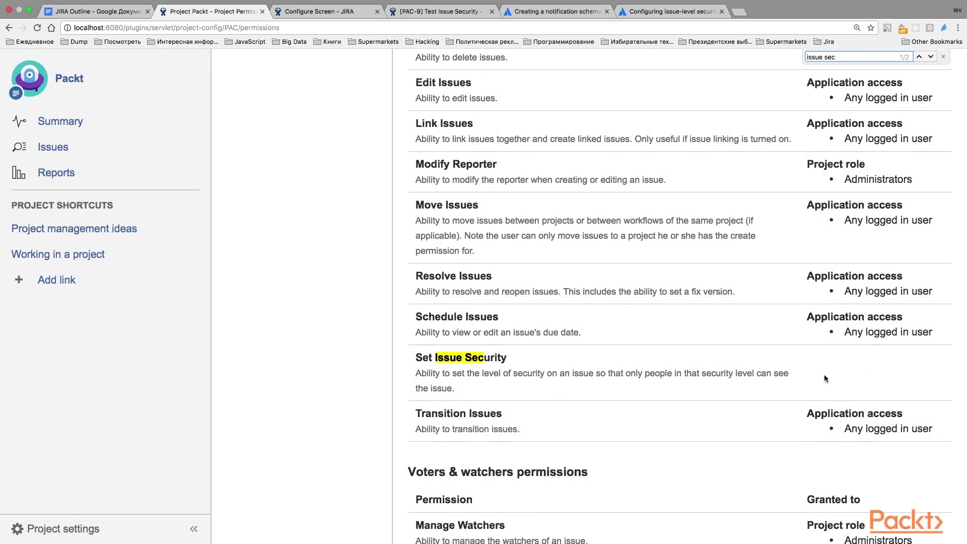
scroll(831, 363, up, 15)
click(914, 198)
Open Edit permissions and find the Set Issue Security row
click(869, 225)
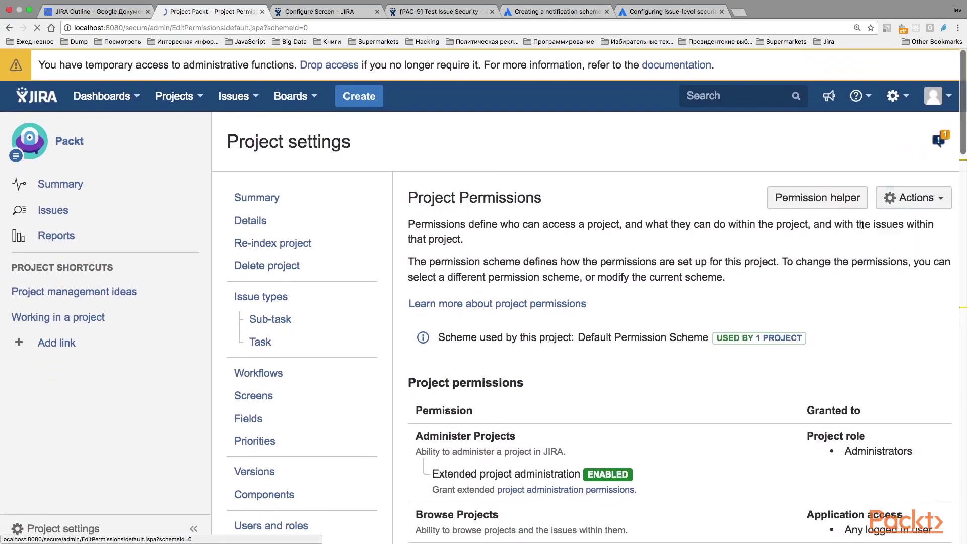
scroll(730, 328, down, 15)
scroll(730, 325, down, 3)
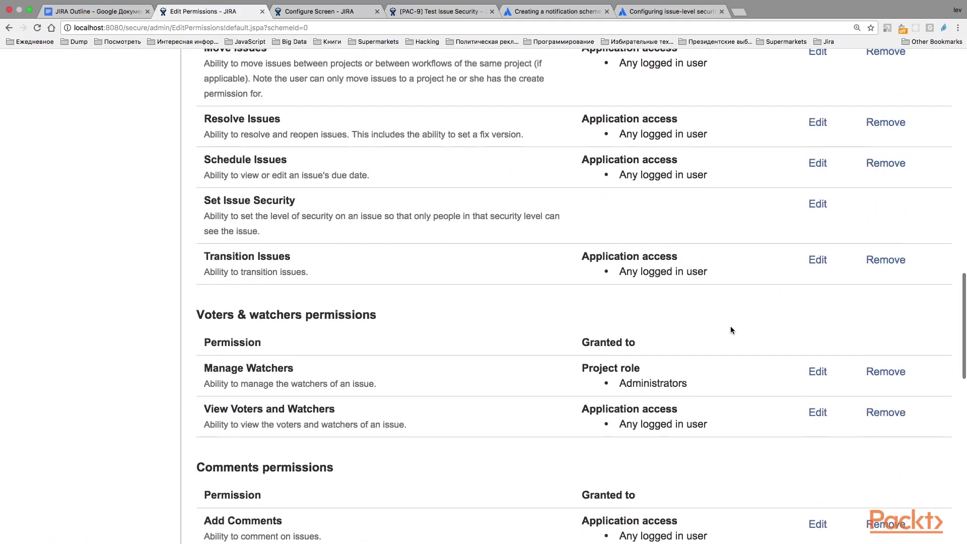
scroll(539, 326, up, 5)
scroll(539, 325, down, 12)
key(super+f)
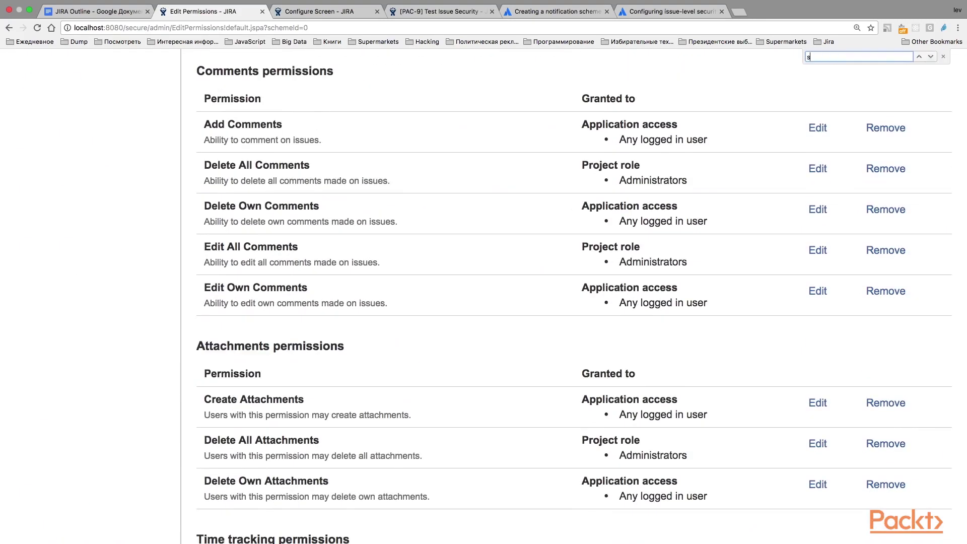
text(set issue)
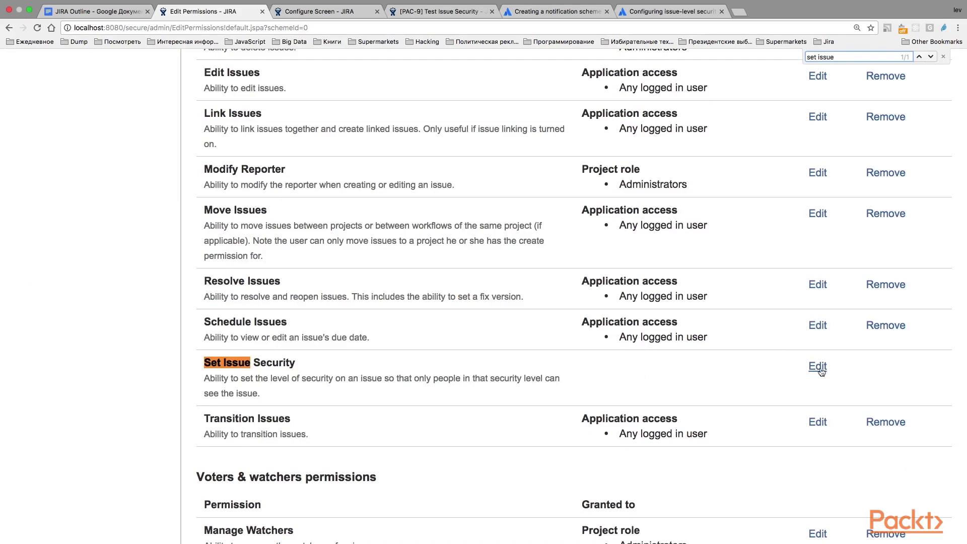
Grant Set Issue Security to the Administrators project role, then return to PAC-9
click(818, 367)
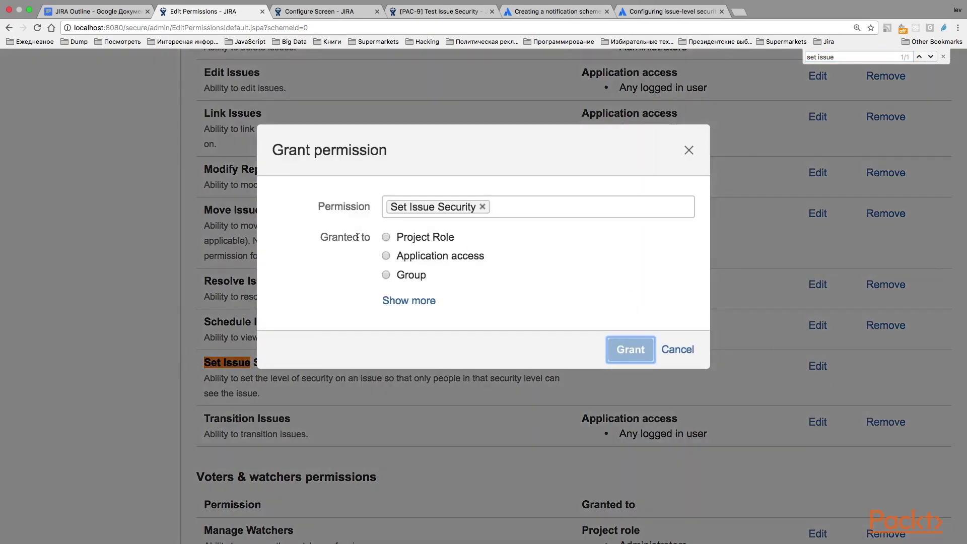
click(386, 237)
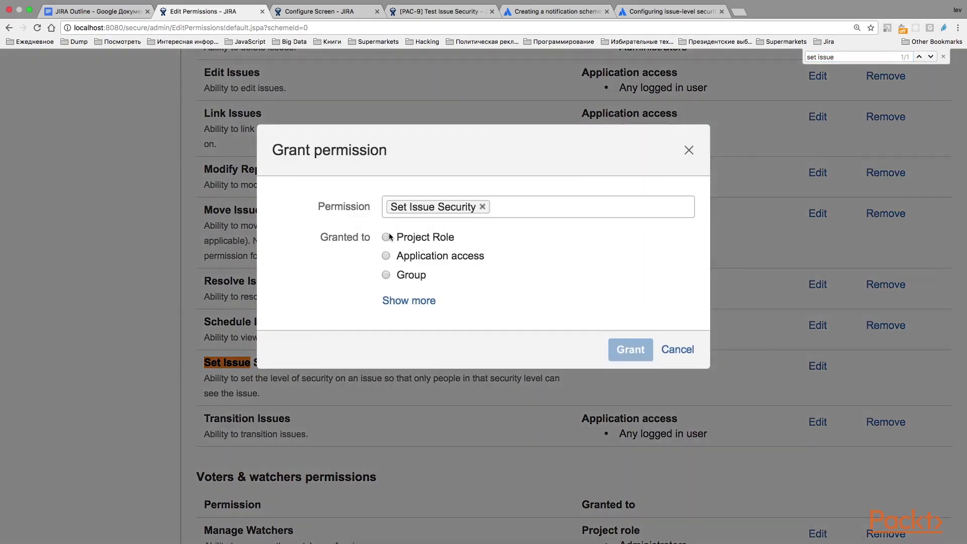
click(630, 376)
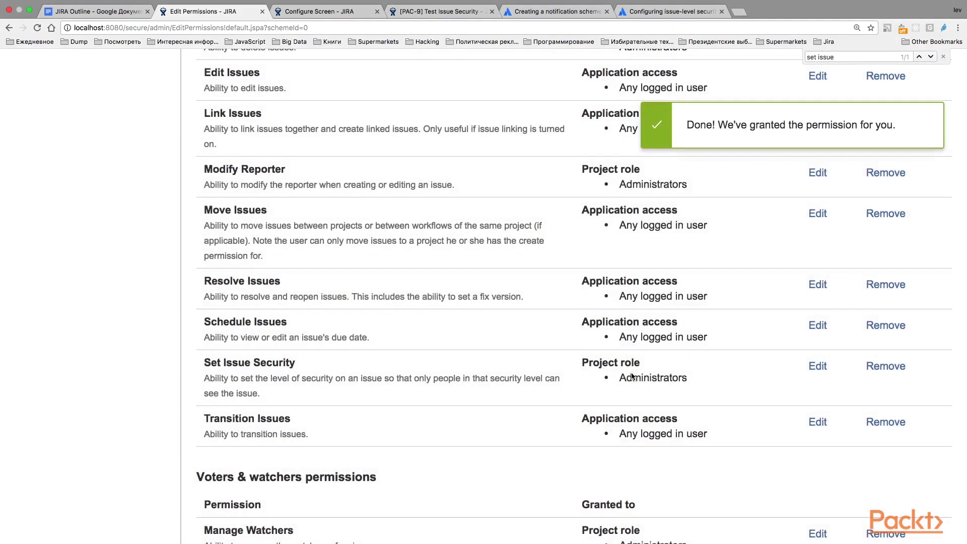
click(432, 13)
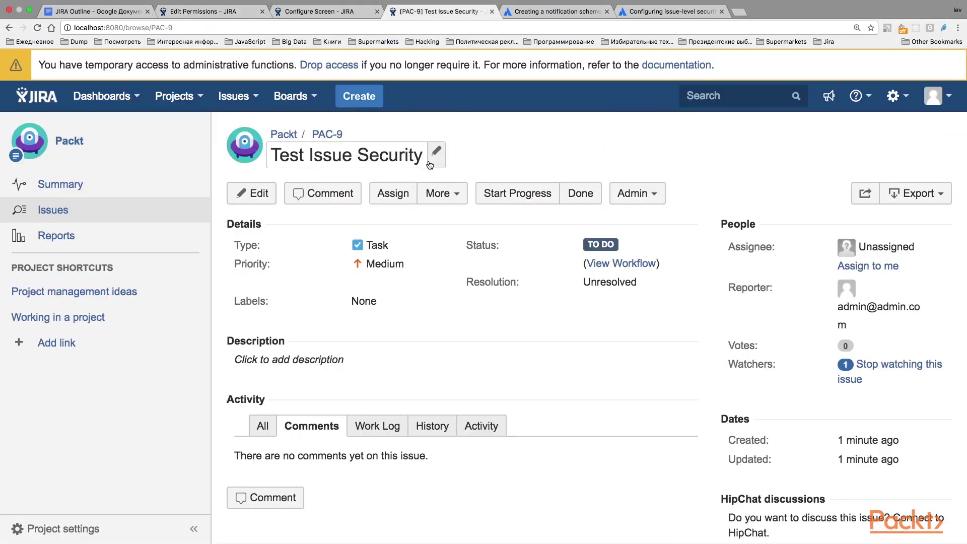
Set PAC-9's Security Level to Administrators, save, and select the title 'Test Issue Security'
click(255, 193)
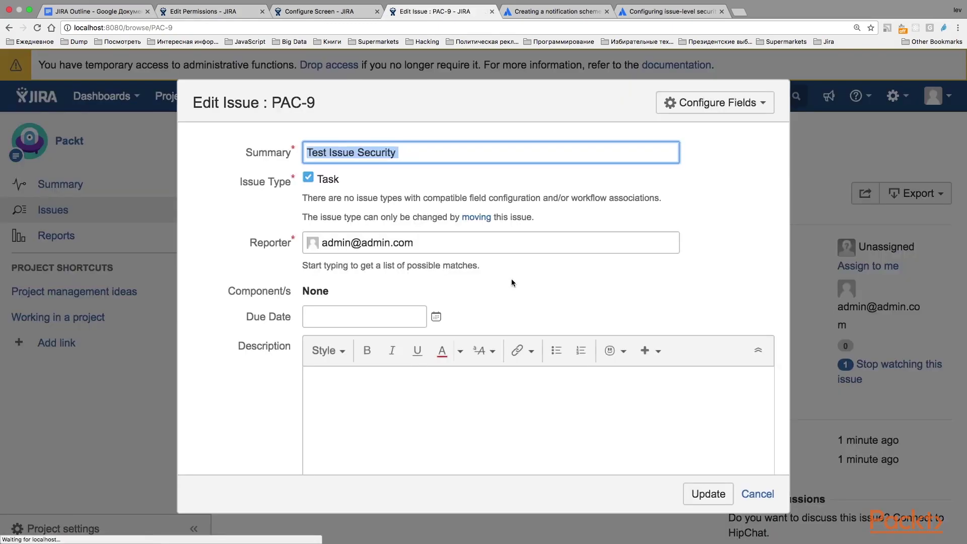
scroll(513, 283, down, 10)
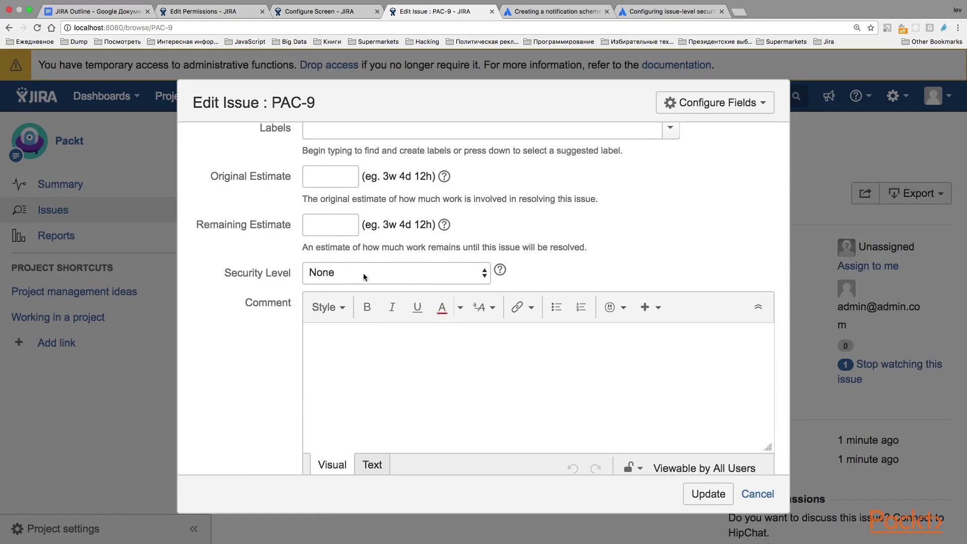
click(341, 280)
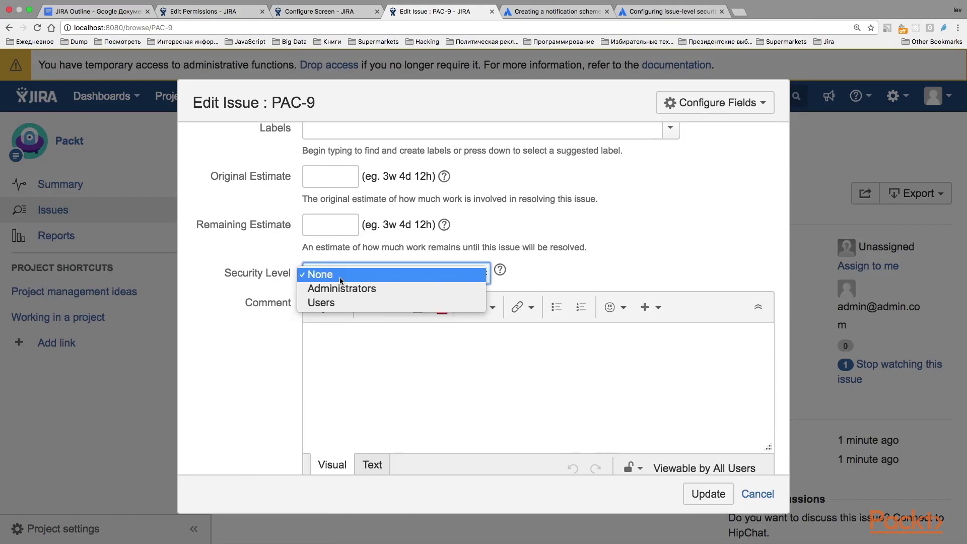
click(356, 291)
scroll(480, 332, down, 1)
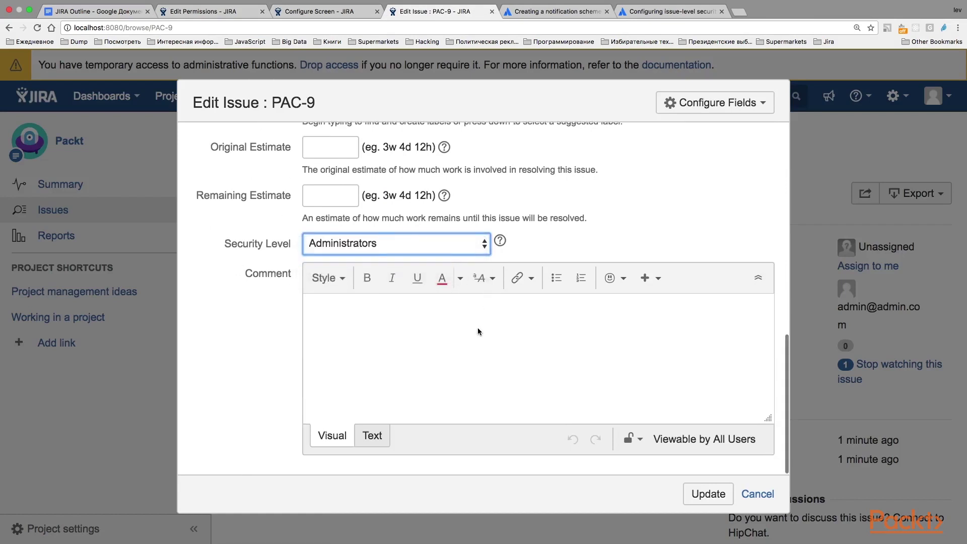
click(696, 496)
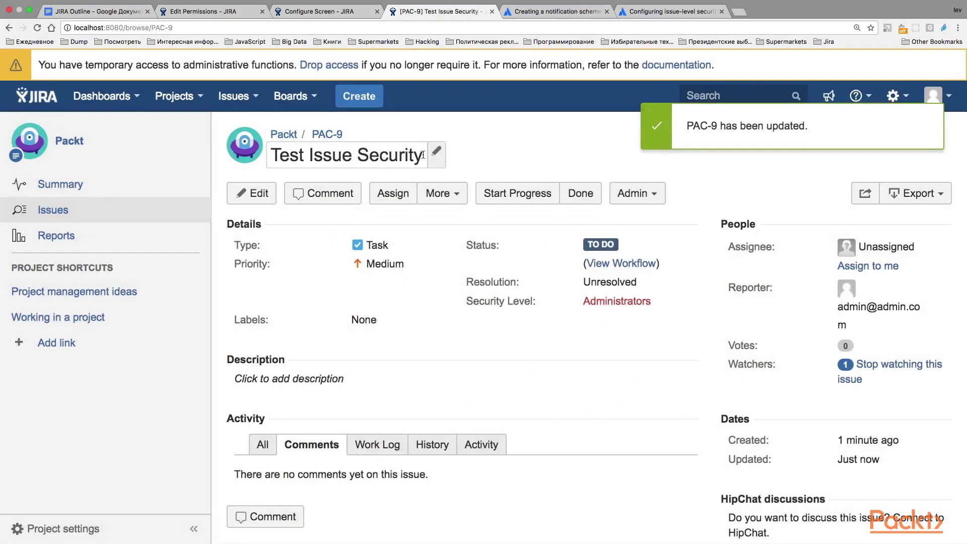
drag(423, 154, 270, 155)
key(super+c)
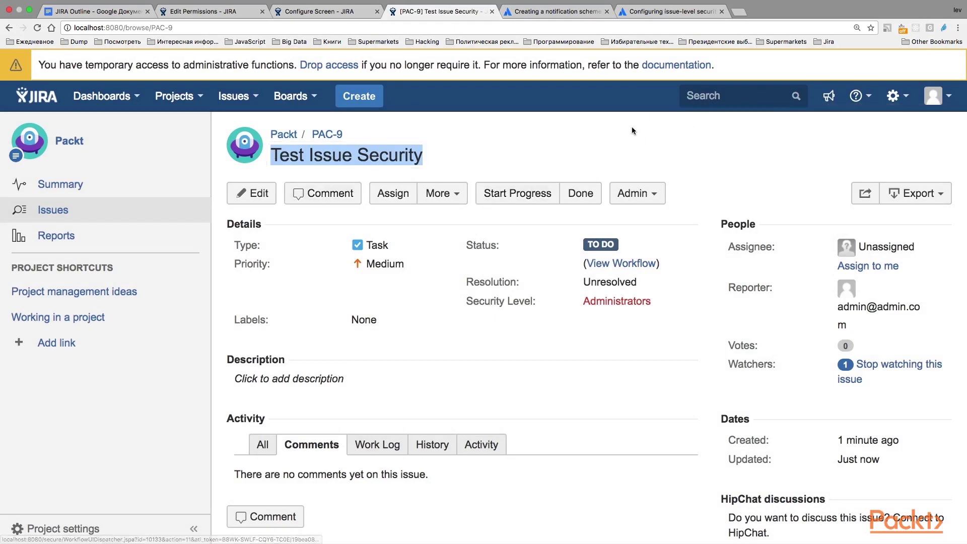
Open the current issue search and paste the issue title over the existing query
click(627, 139)
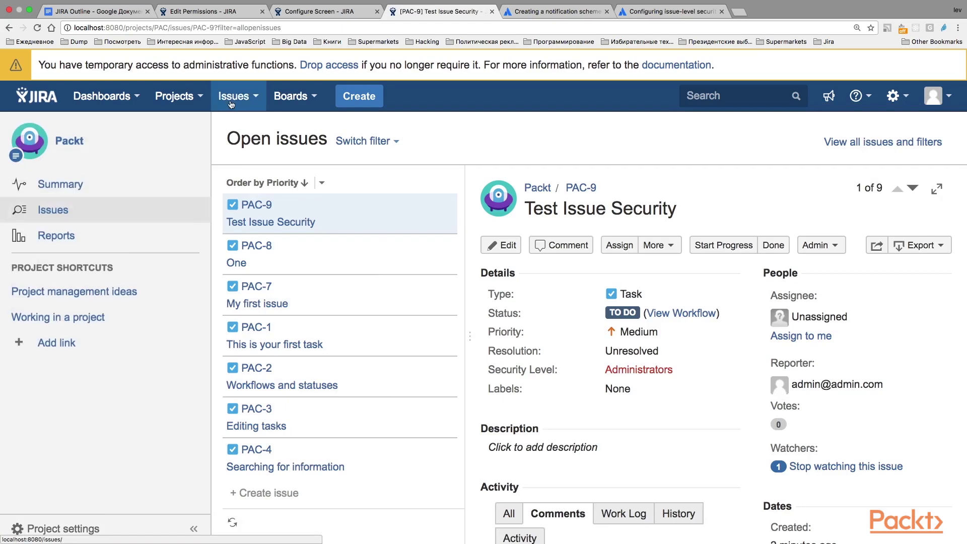
click(231, 103)
click(252, 126)
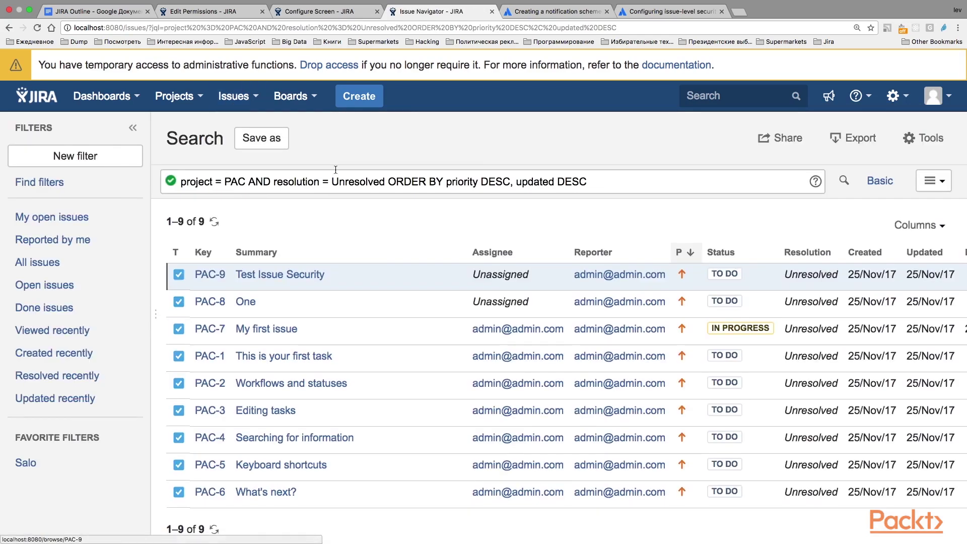
drag(606, 182, 129, 177)
key(super+v)
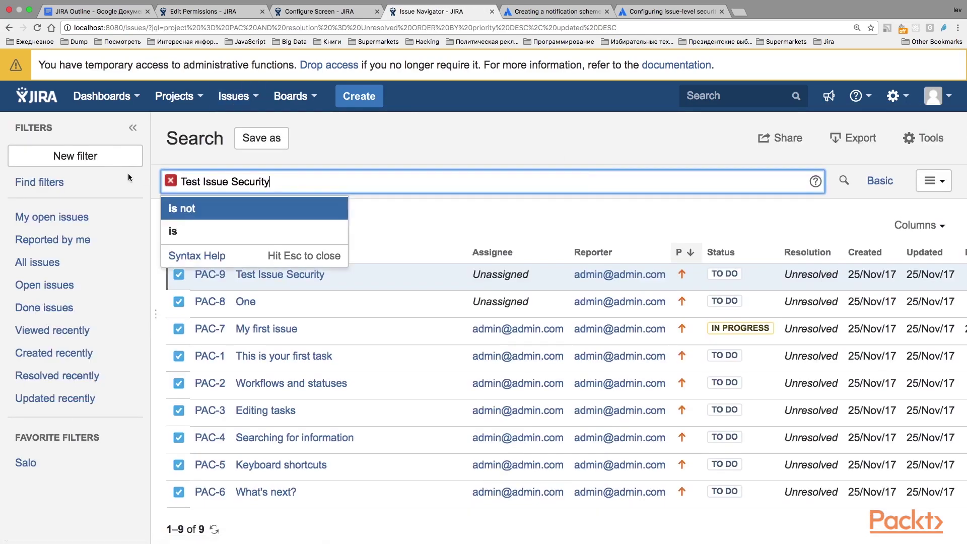
Run the JQL search summary ~ 'Issue Security', which returns only PAC-9
click(183, 182)
text(Summa)
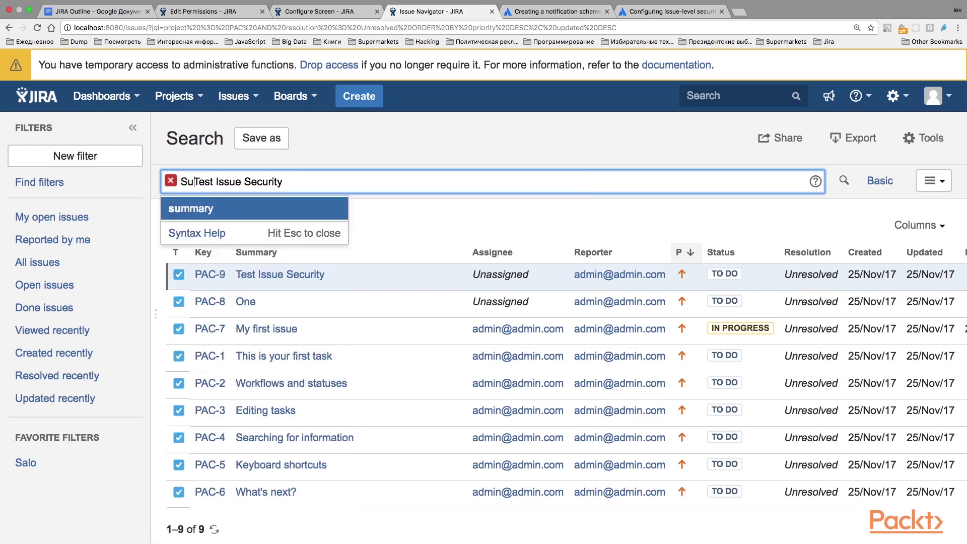
key(Return)
text(~ )
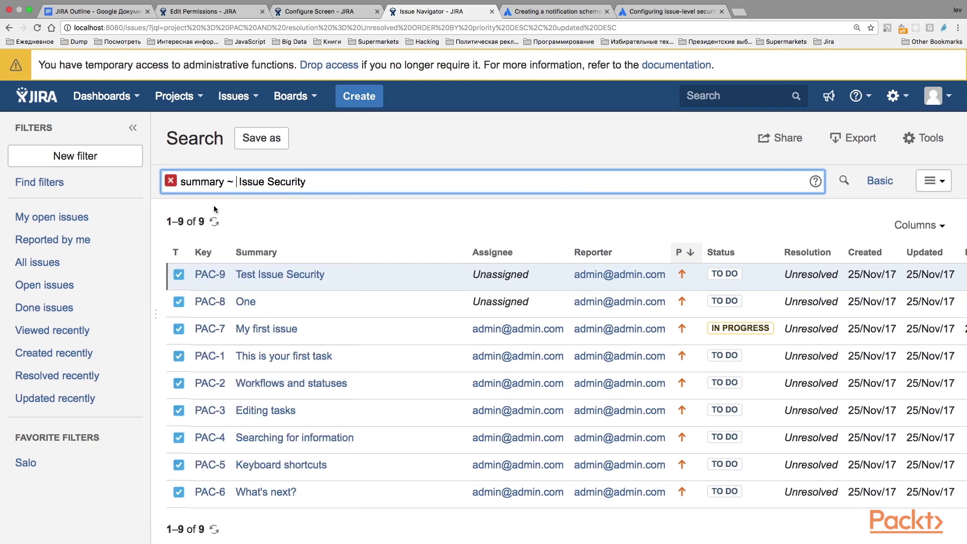
text(")
key(BackSpace)
text(')
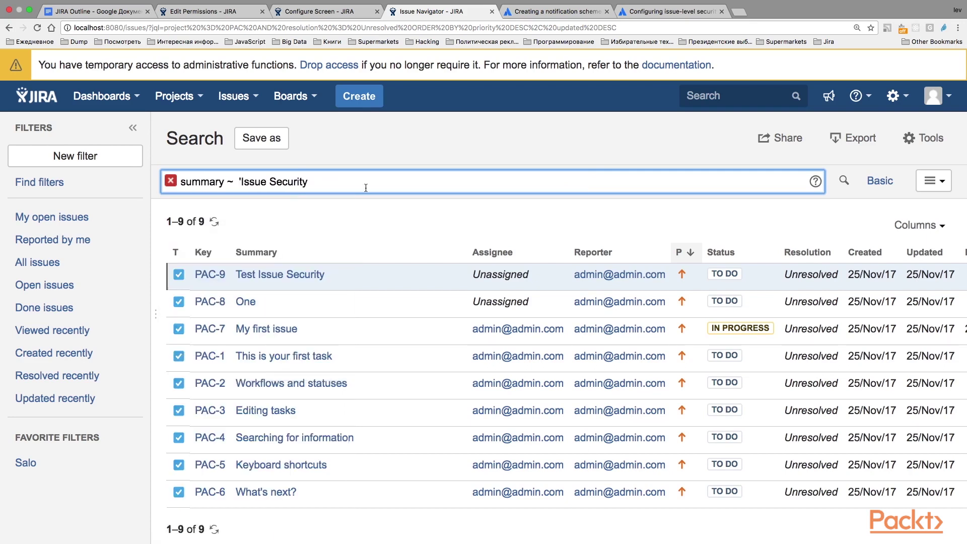
click(366, 187)
text(')
key(Return)
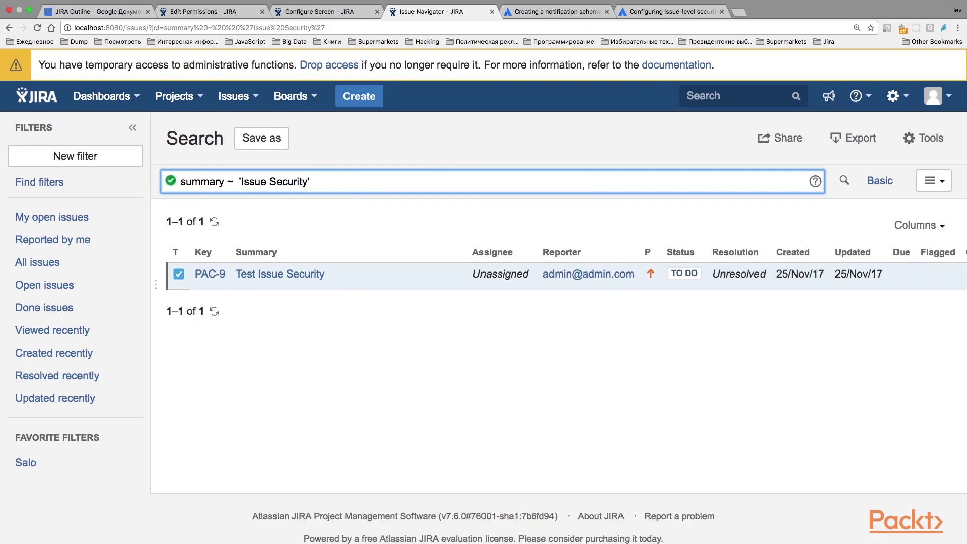
drag(325, 177, 140, 178)
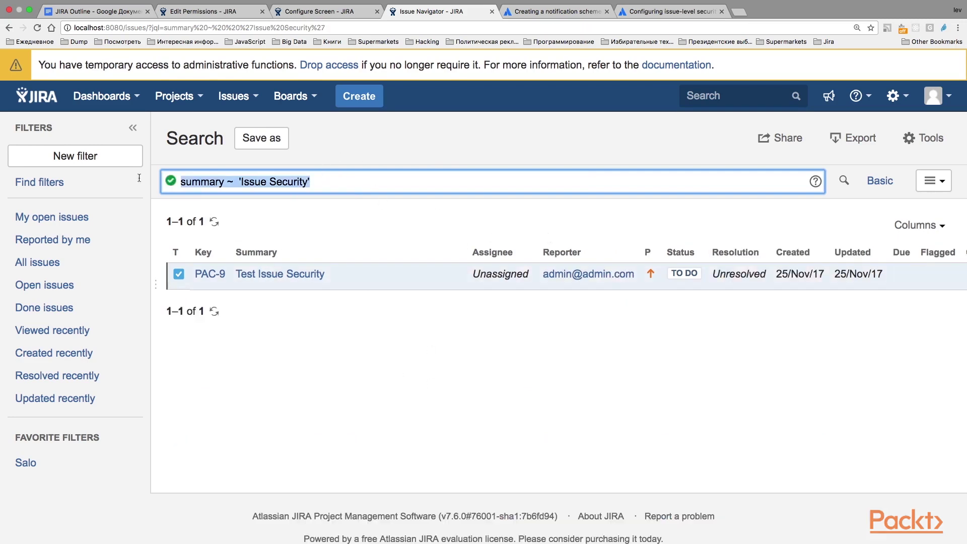
scroll(386, 280, down, 1)
click(450, 281)
Open PAC-9, then log out of the admin account and return to the login form
click(298, 225)
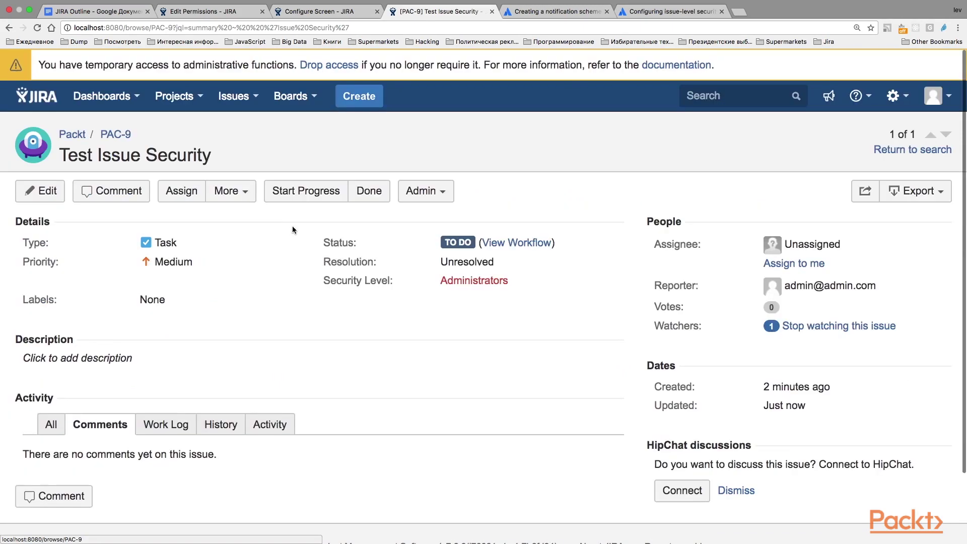
click(936, 96)
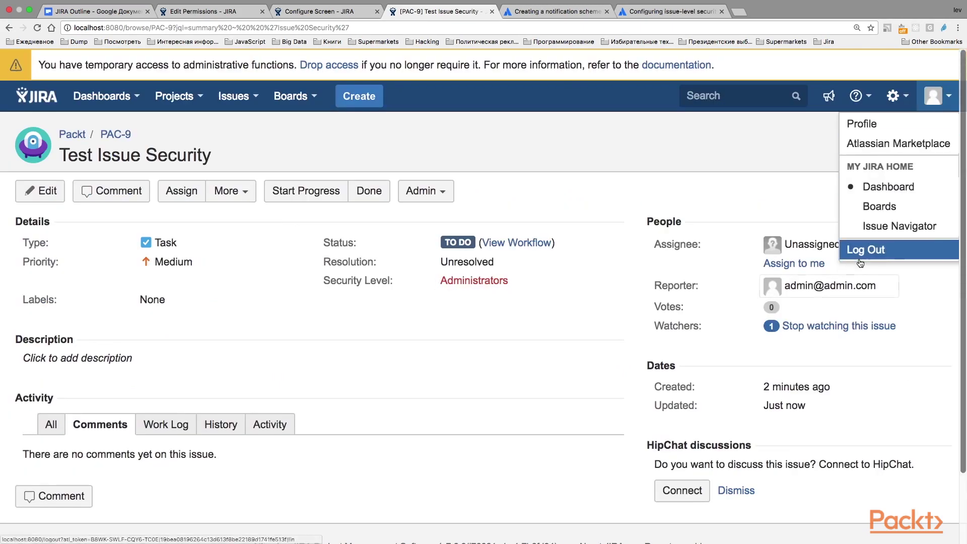
click(866, 250)
click(484, 268)
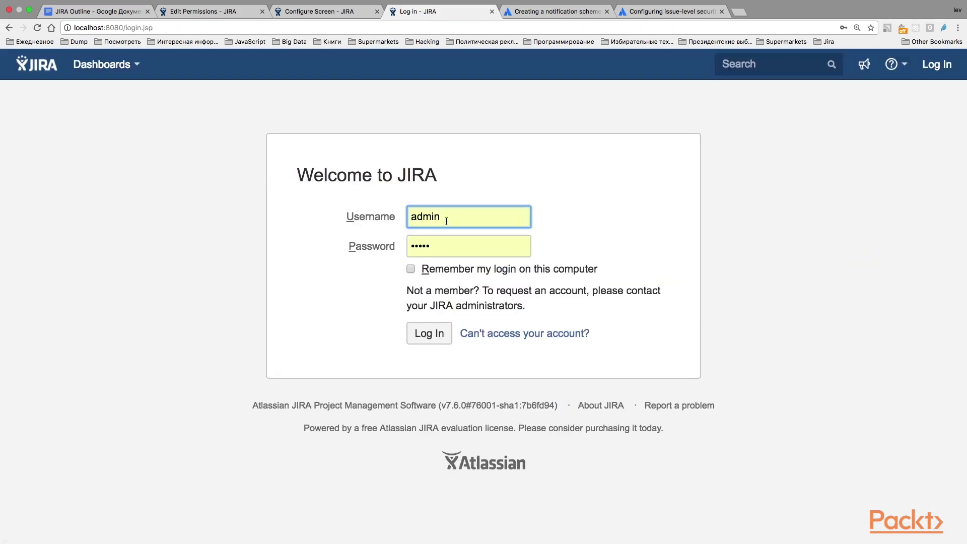
Sign in as the second, non-admin user, retyping the password after an incorrect-credentials error
drag(447, 221, 272, 190)
key(Tab)
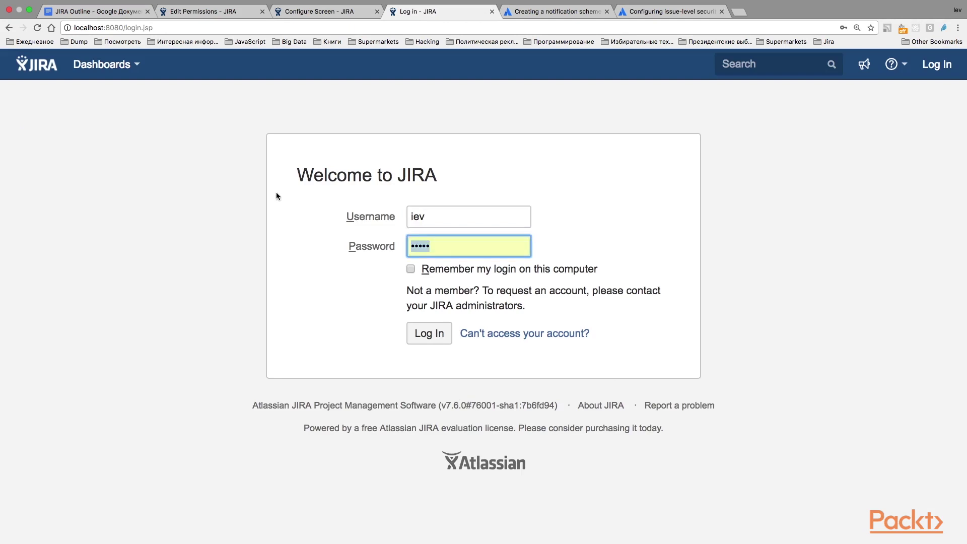
click(429, 333)
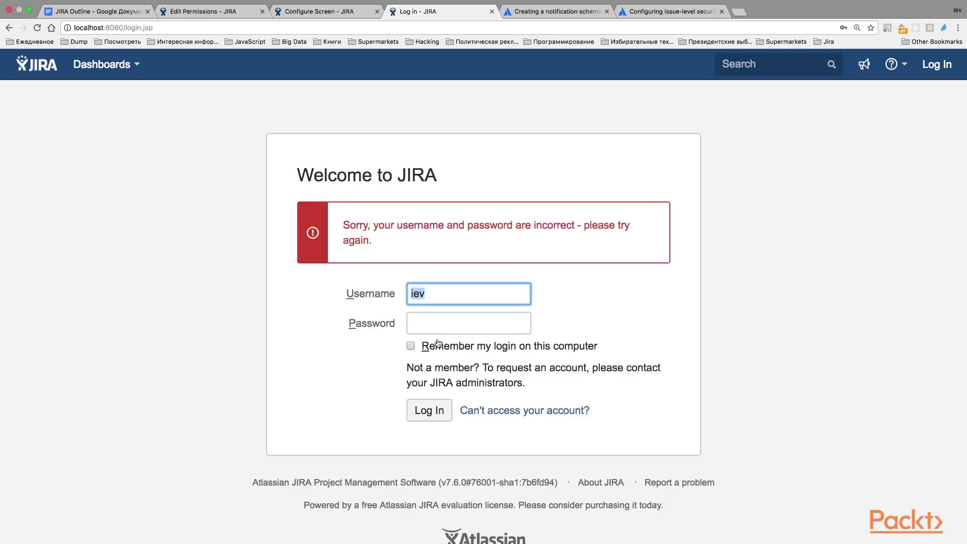
click(438, 294)
click(426, 318)
text(••)
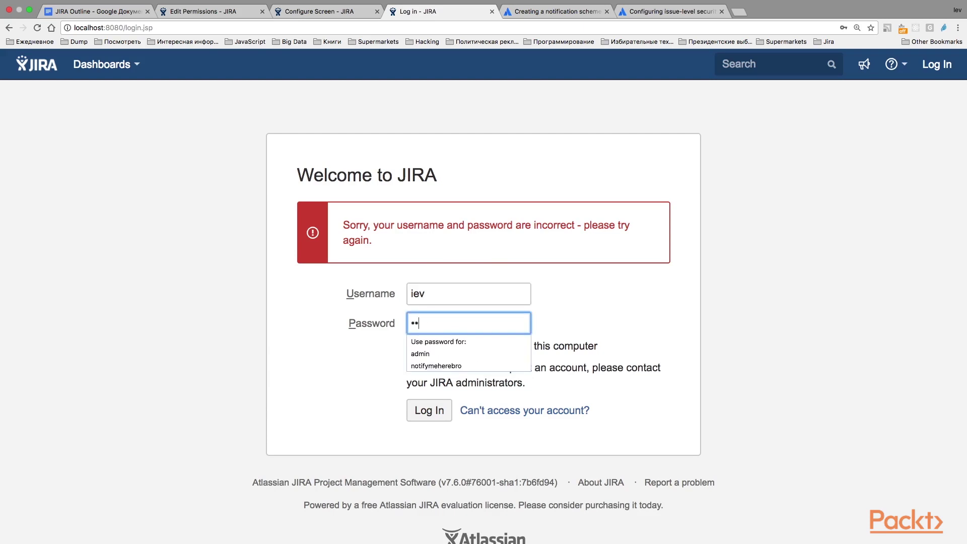
text(•)
click(432, 406)
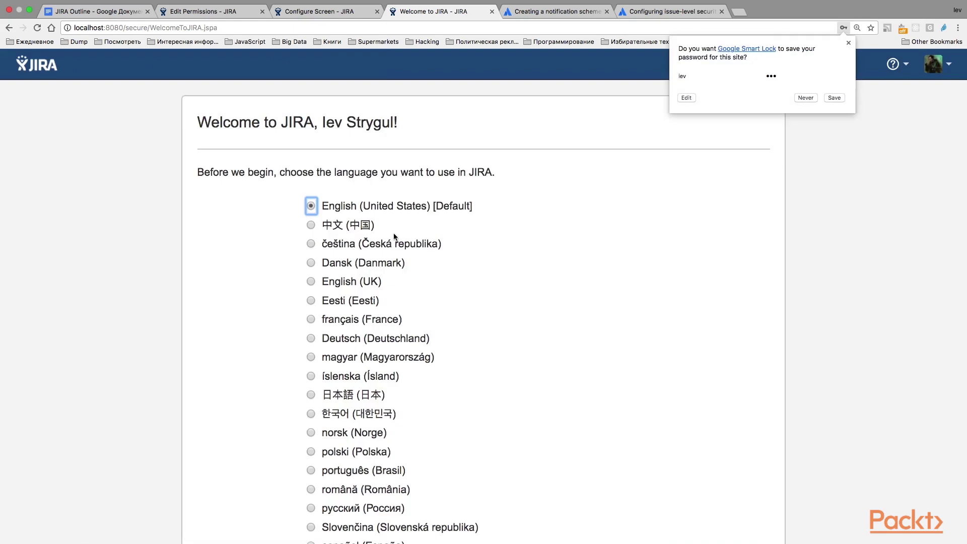
Keep English, skip the welcome pages, and run the summary ~ 'Issue Security' JQL search, finding nothing
scroll(396, 237, down, 3)
click(737, 511)
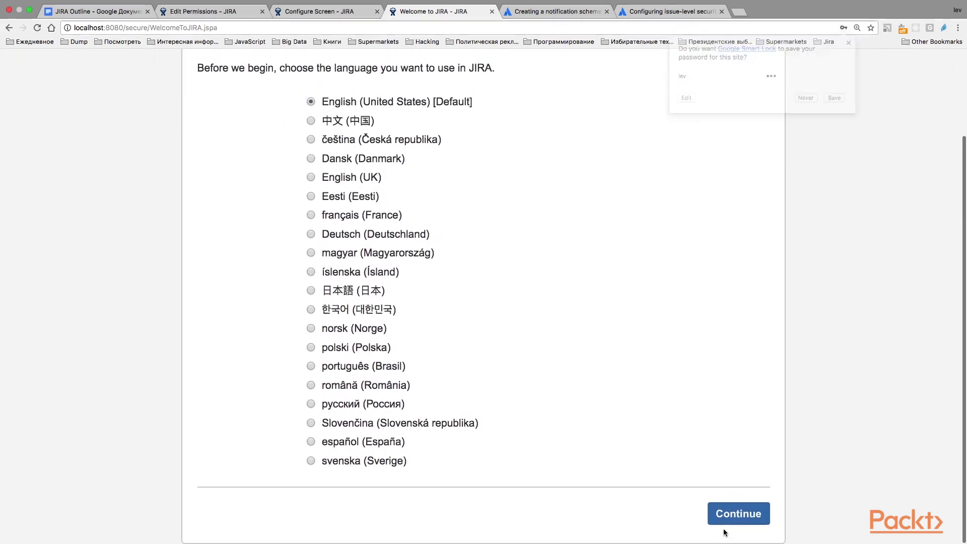
click(740, 349)
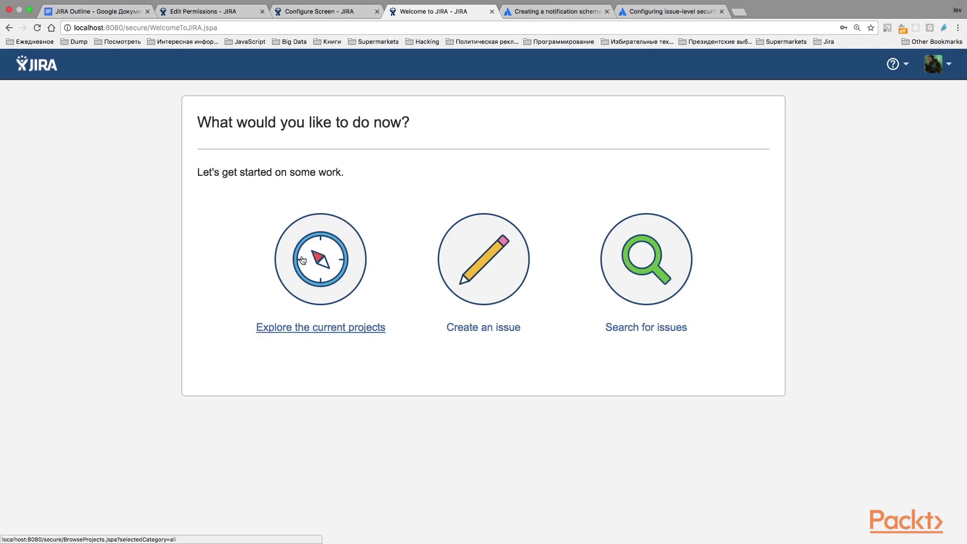
click(644, 256)
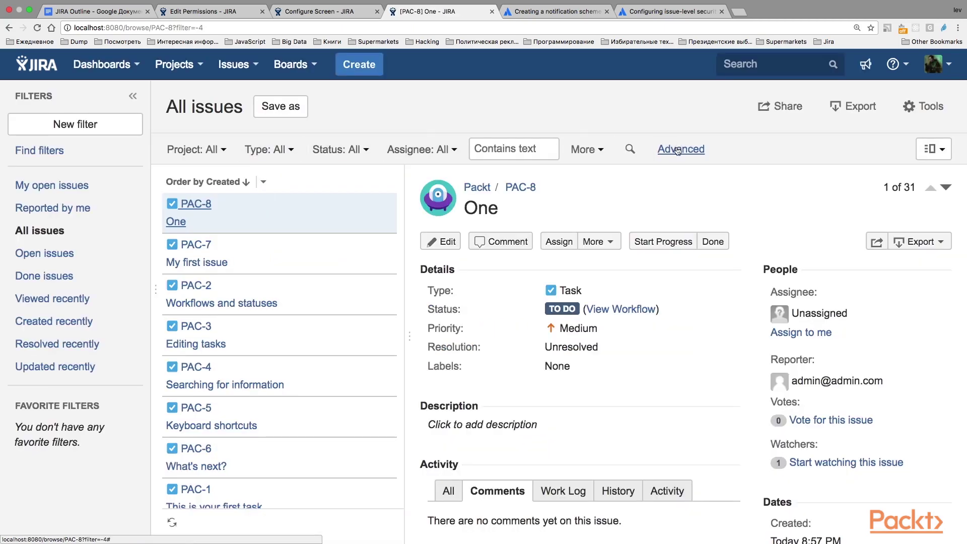
click(680, 149)
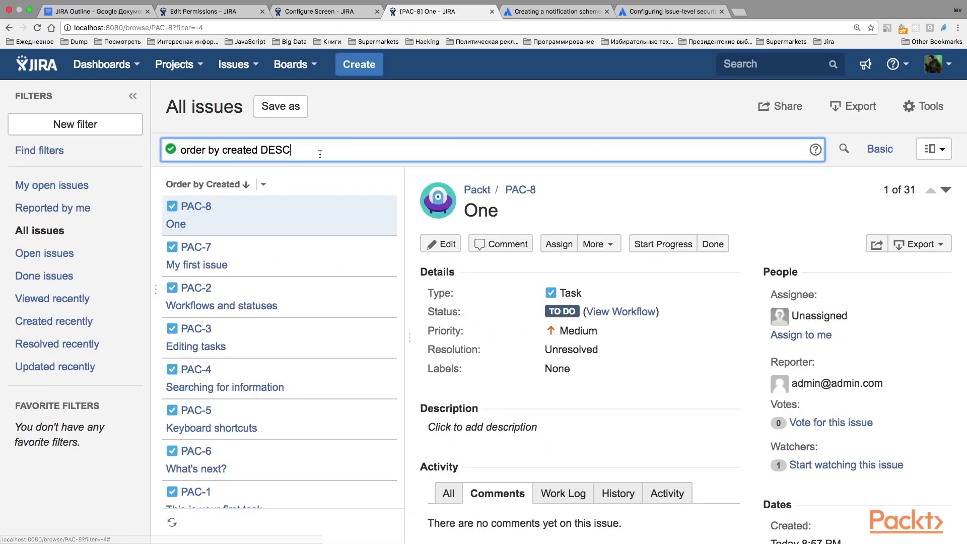
drag(302, 153, 101, 156)
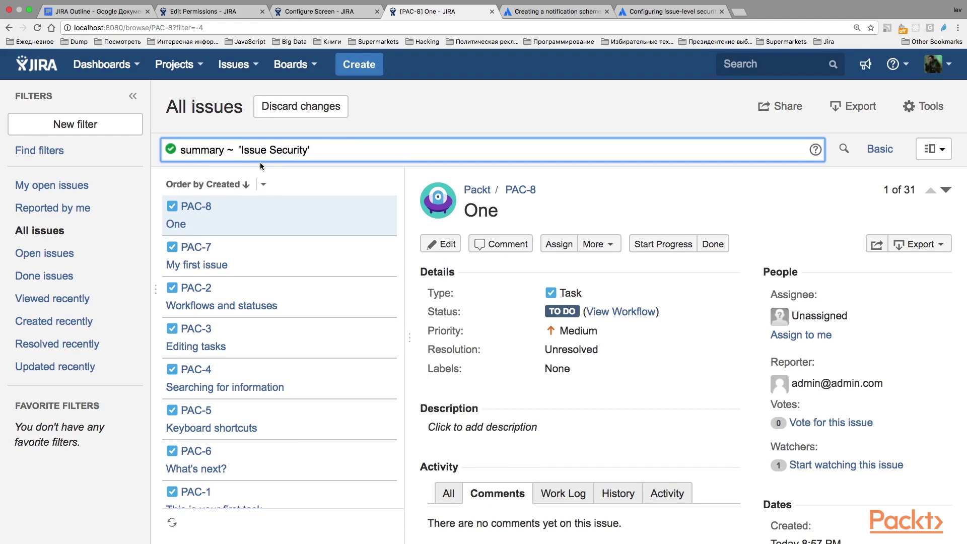
key(Return)
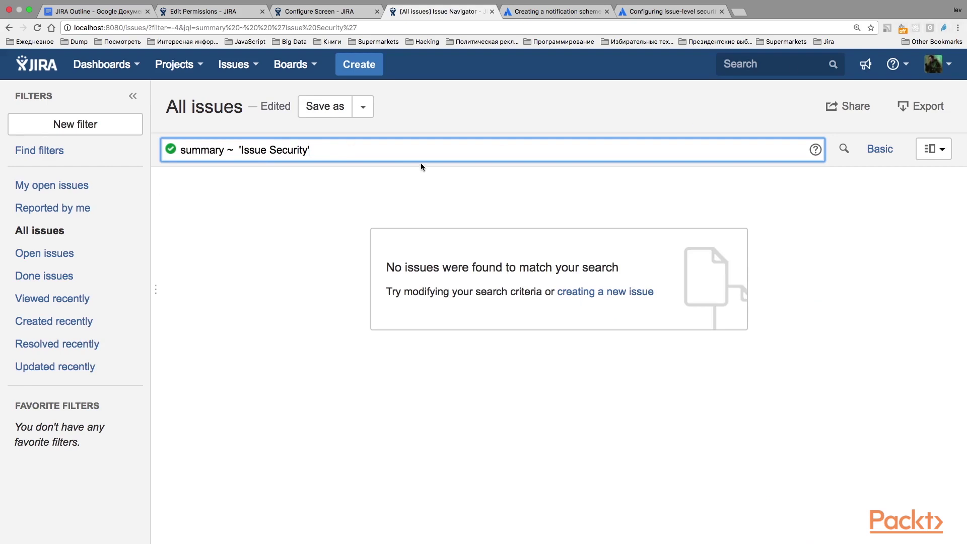
click(937, 64)
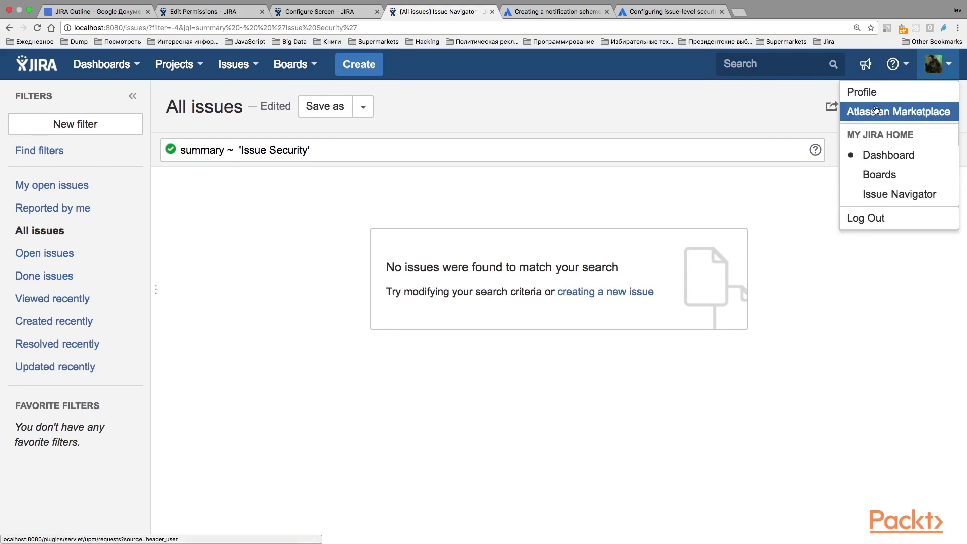
Log out the second user, log back in as admin, and reopen PAC-9 from the current search
click(874, 219)
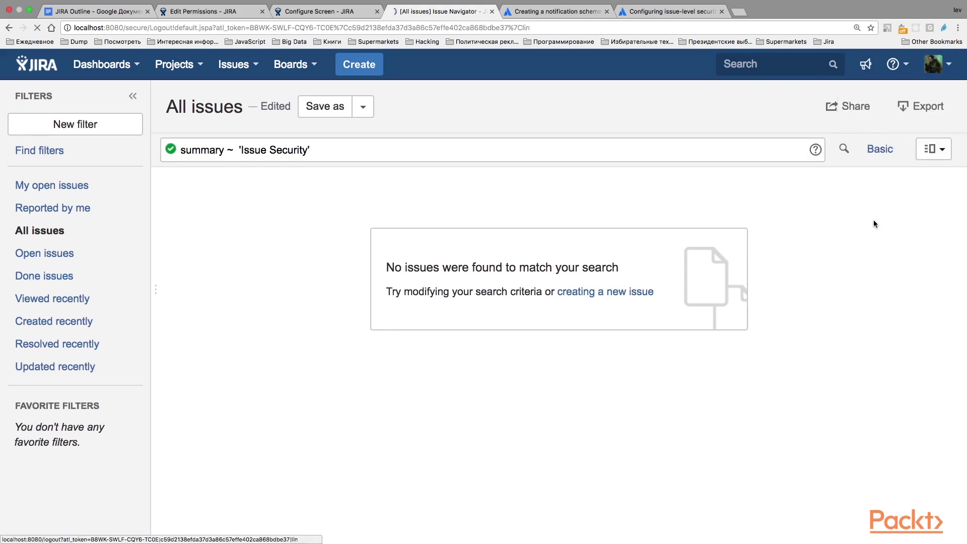
click(477, 268)
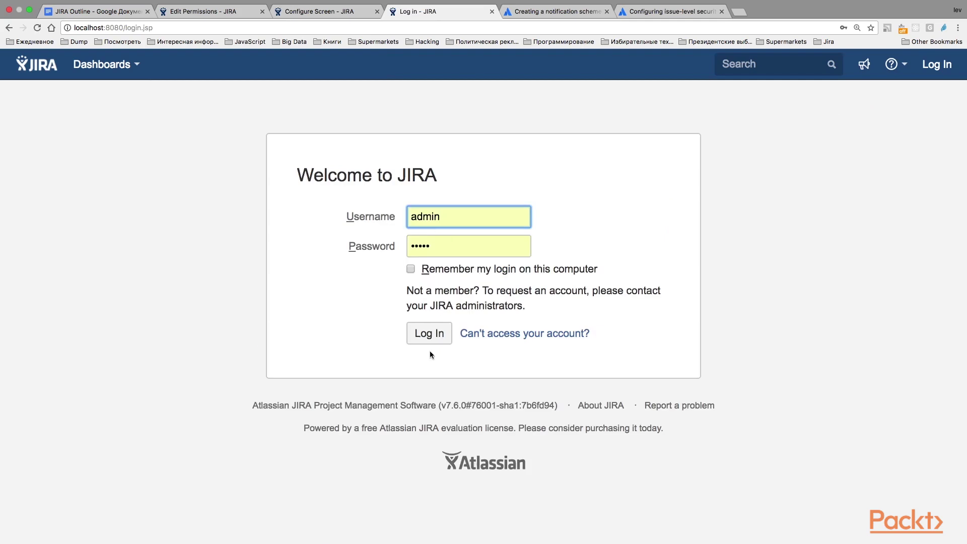
click(429, 337)
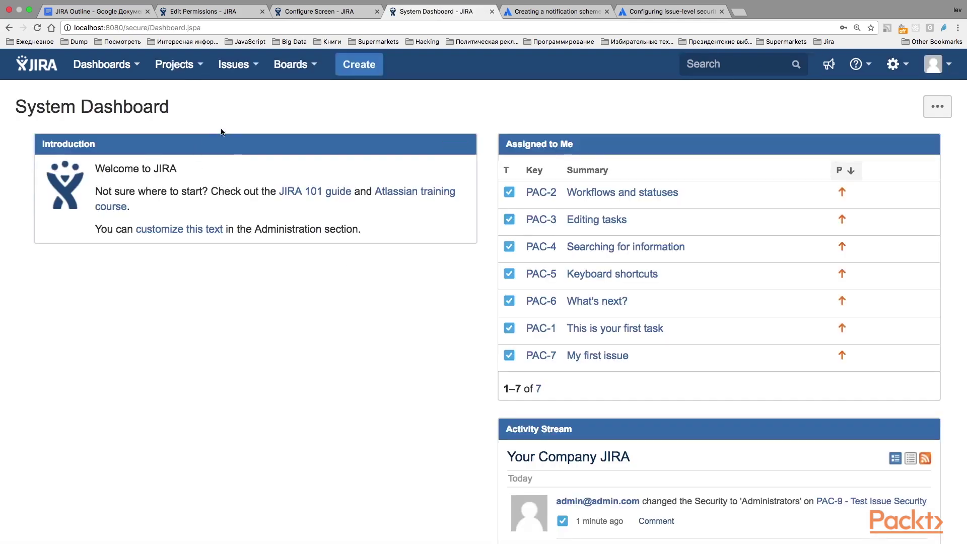
click(235, 64)
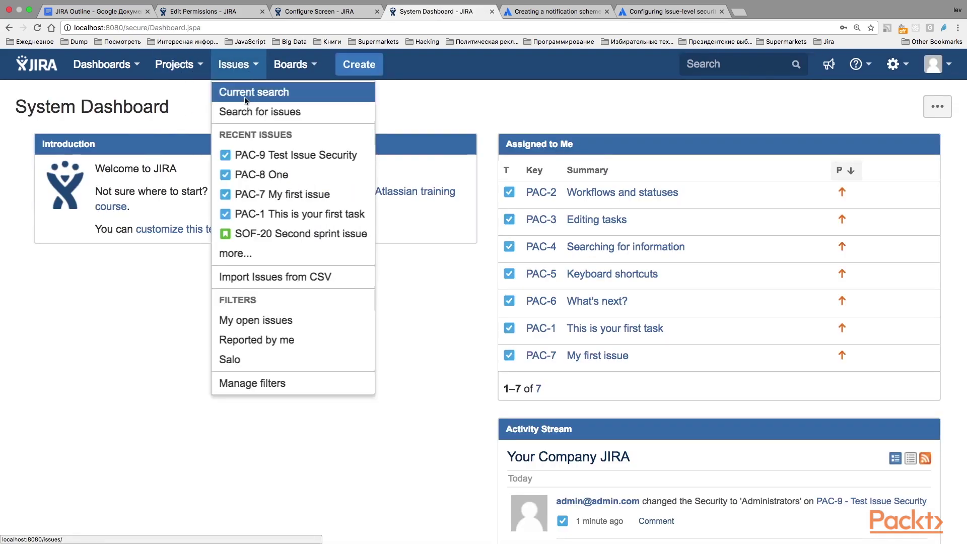
click(245, 96)
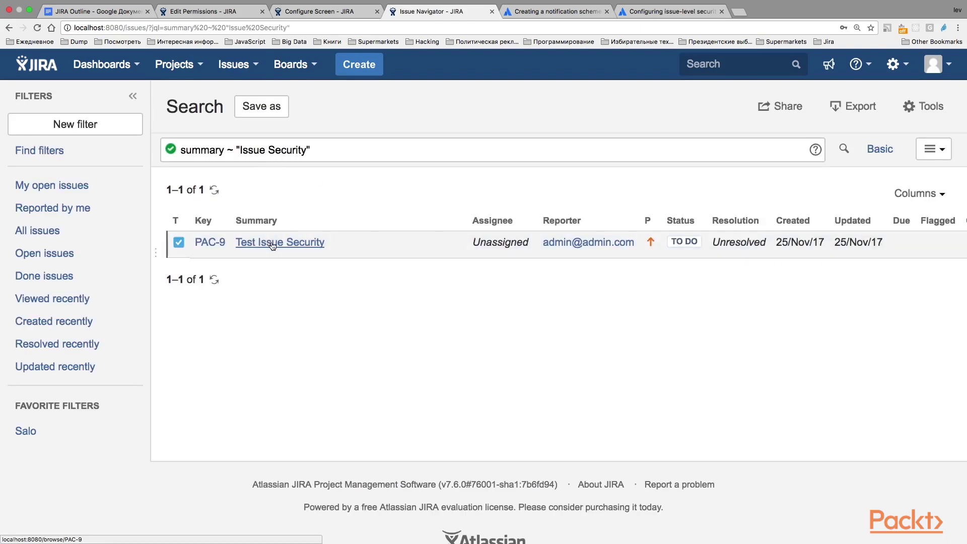
click(281, 244)
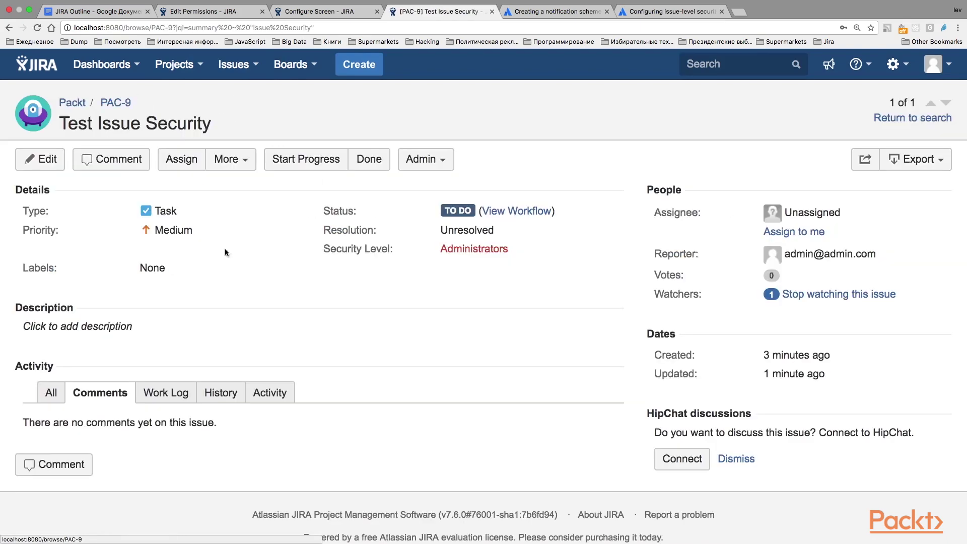
Change PAC-9's Security Level from Administrators to Users and save
key(e)
scroll(506, 317, down, 10)
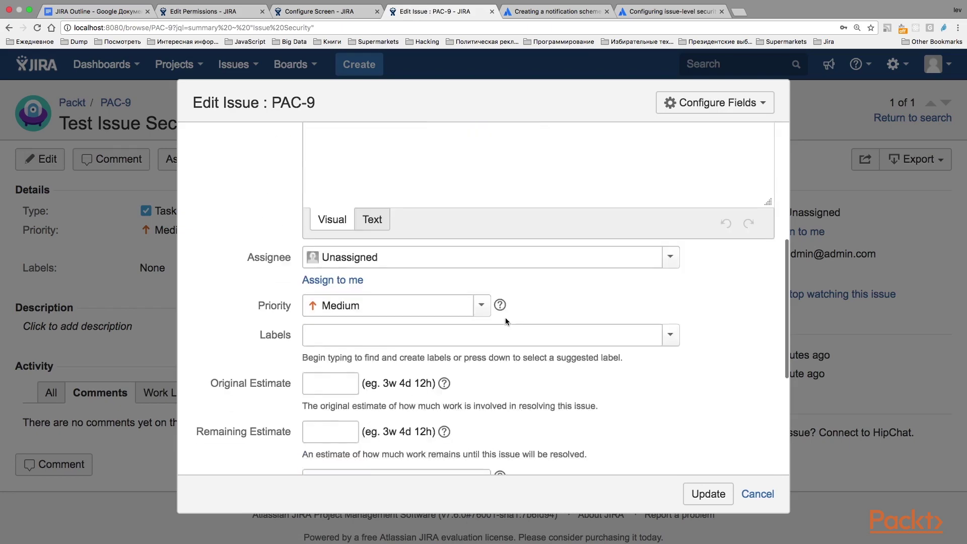
click(357, 249)
click(357, 265)
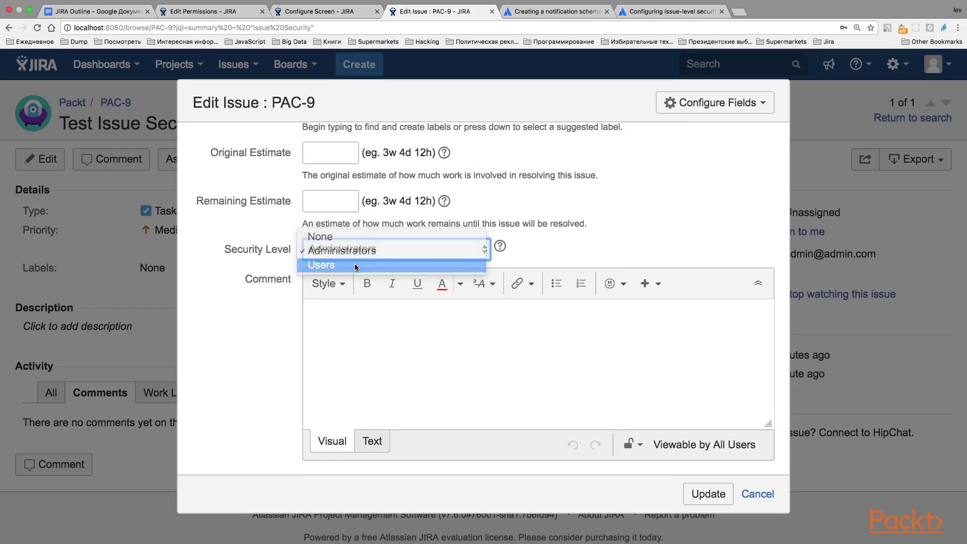
click(709, 493)
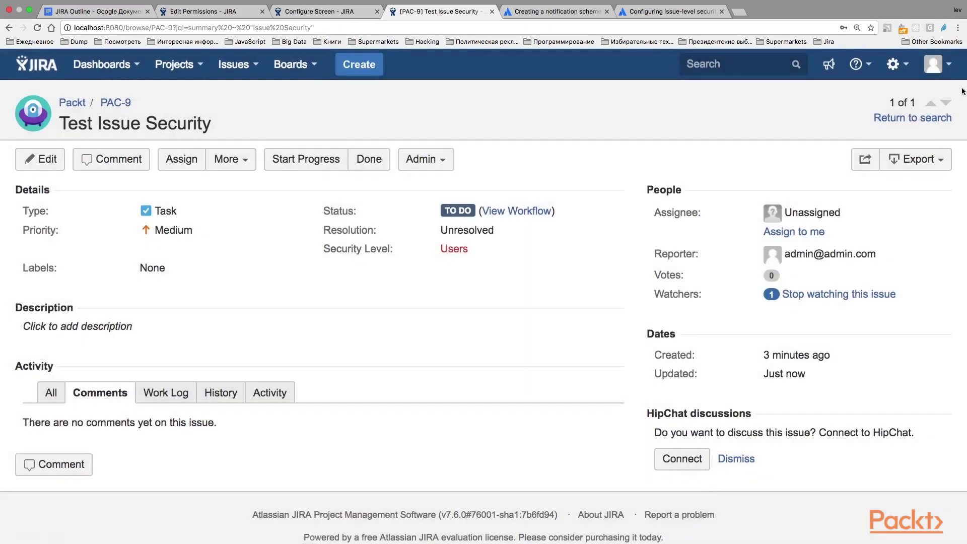
click(937, 64)
Log in again as the second user and rerun the current search, which now shows PAC-9
click(862, 221)
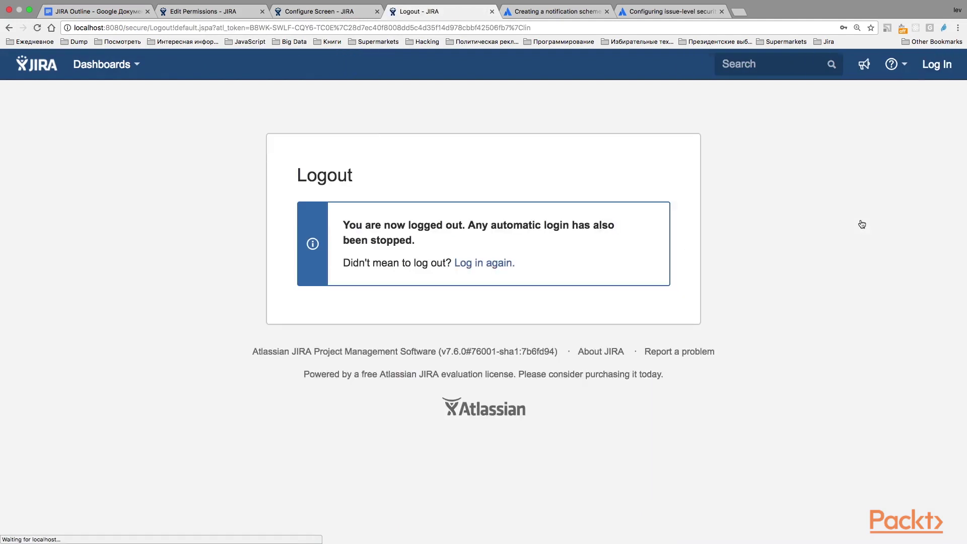
click(492, 267)
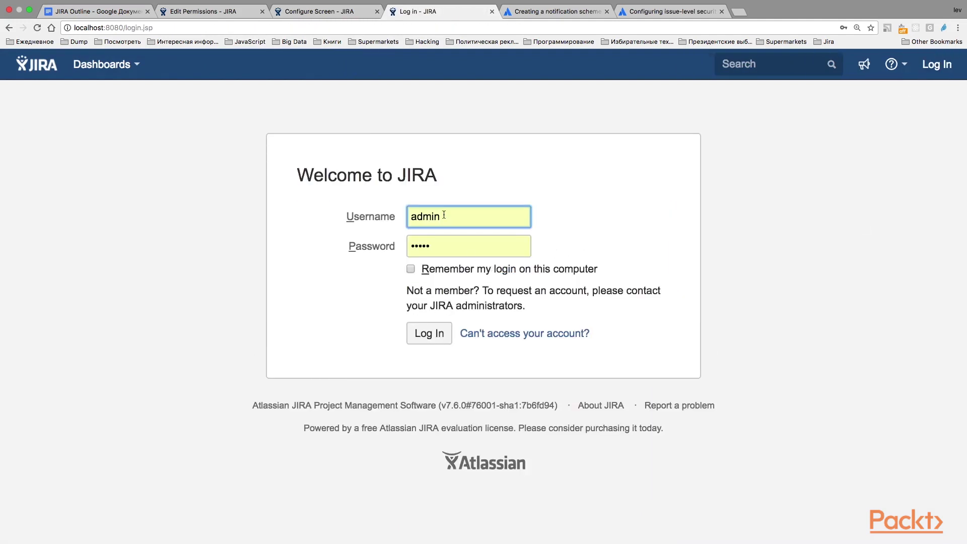
click(363, 218)
key(Tab)
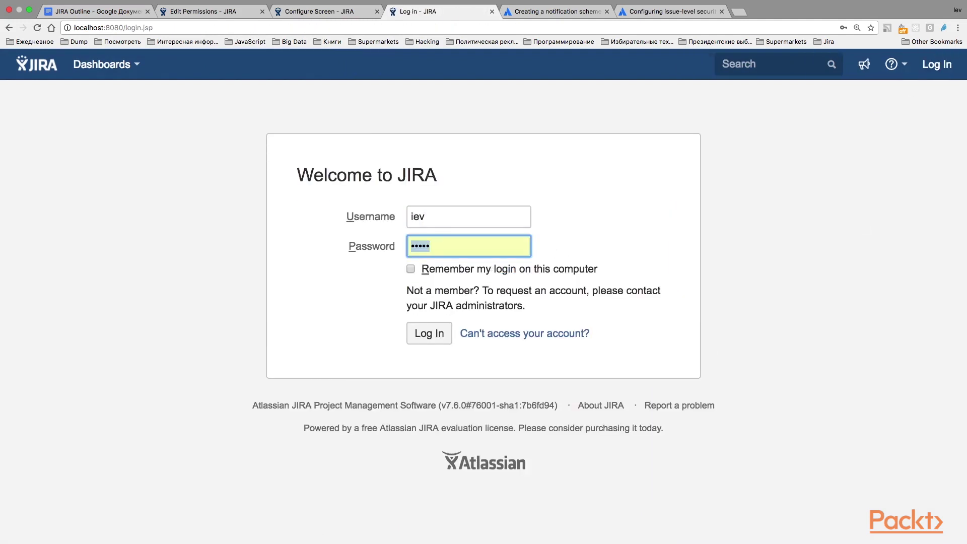
click(434, 337)
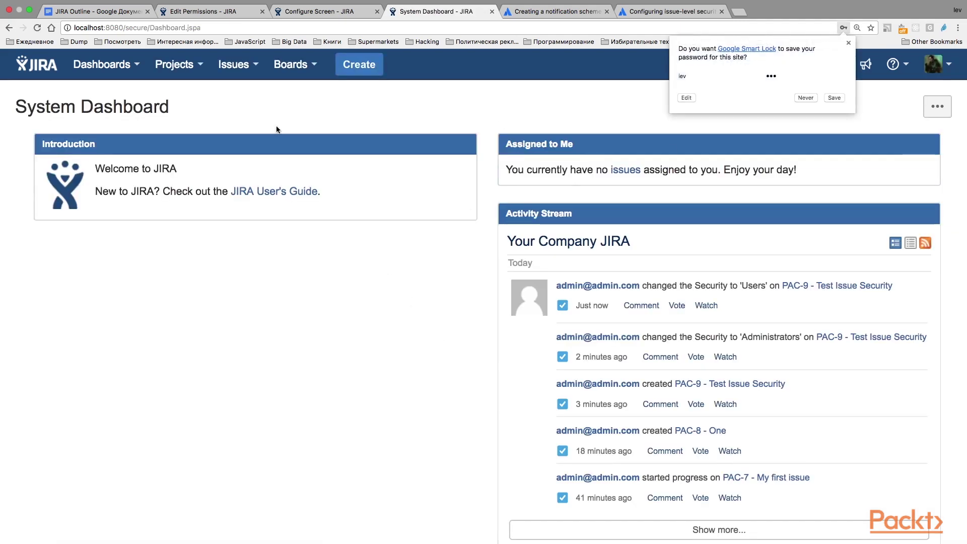
click(235, 64)
click(252, 99)
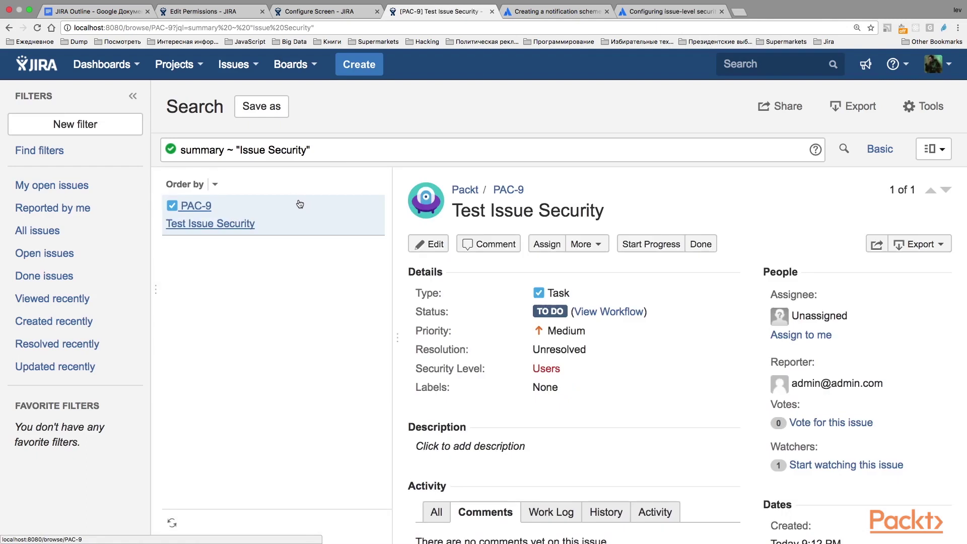